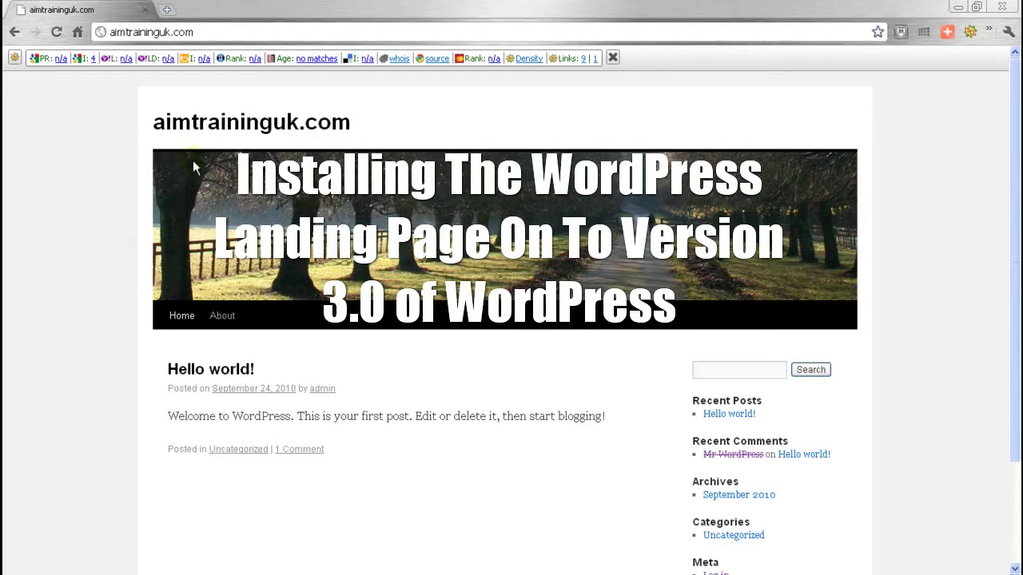
Open the WordPress login page of the site at aimtraininguk.com/wp-admin.
{"action": "left_click", "coordinate": [245, 33]}
{"action": "left_click", "coordinate": [246, 34]}
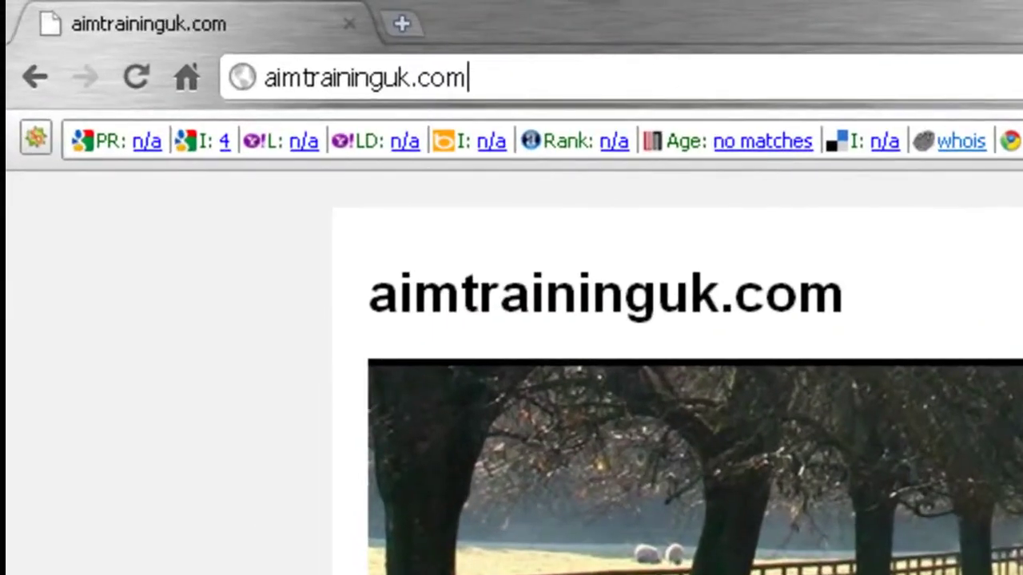
{"action": "type", "text": "/wp"}
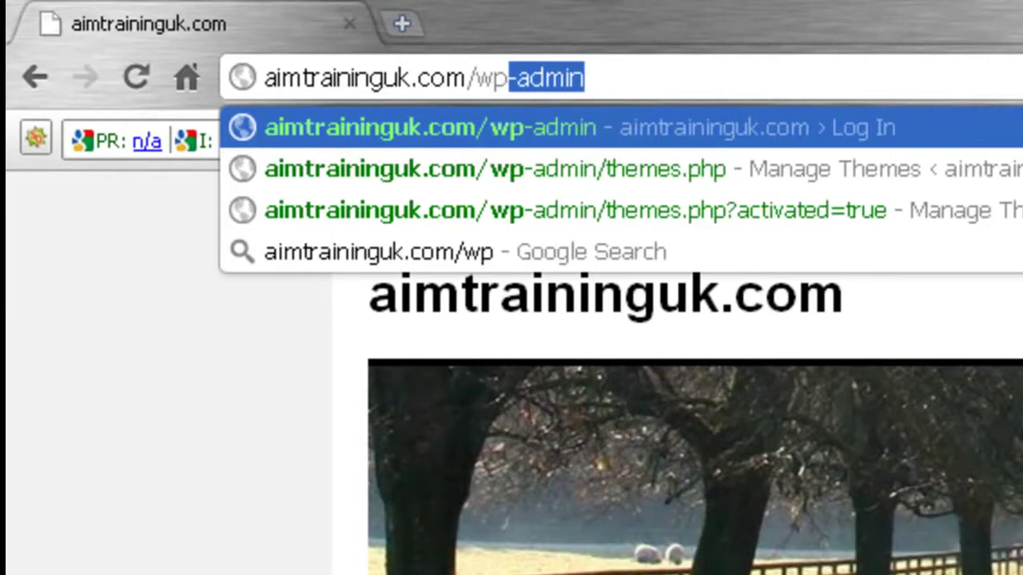
{"action": "key", "text": "Return"}
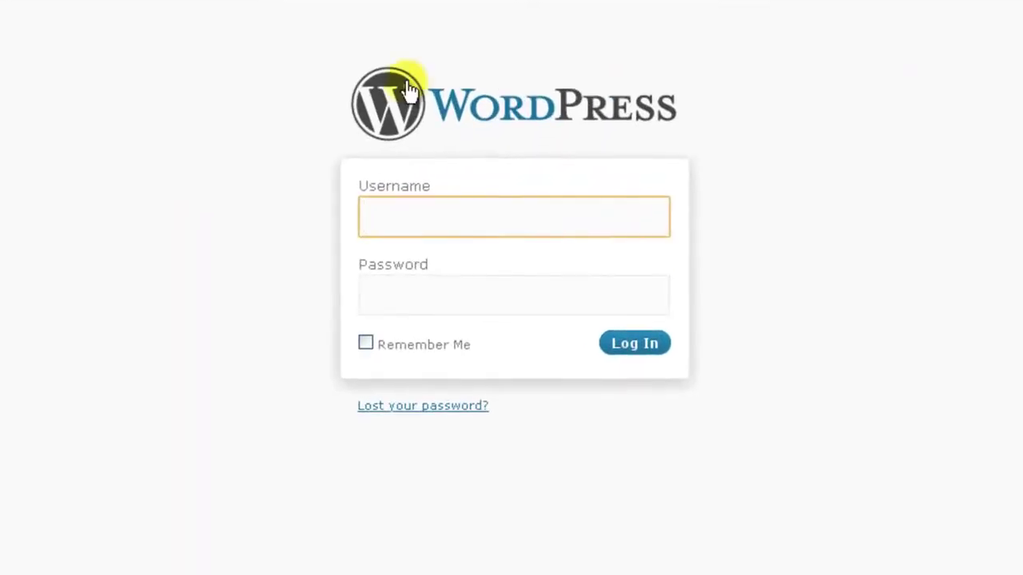
Log in to WordPress with the username admin and the account password.
{"action": "left_click", "coordinate": [439, 223]}
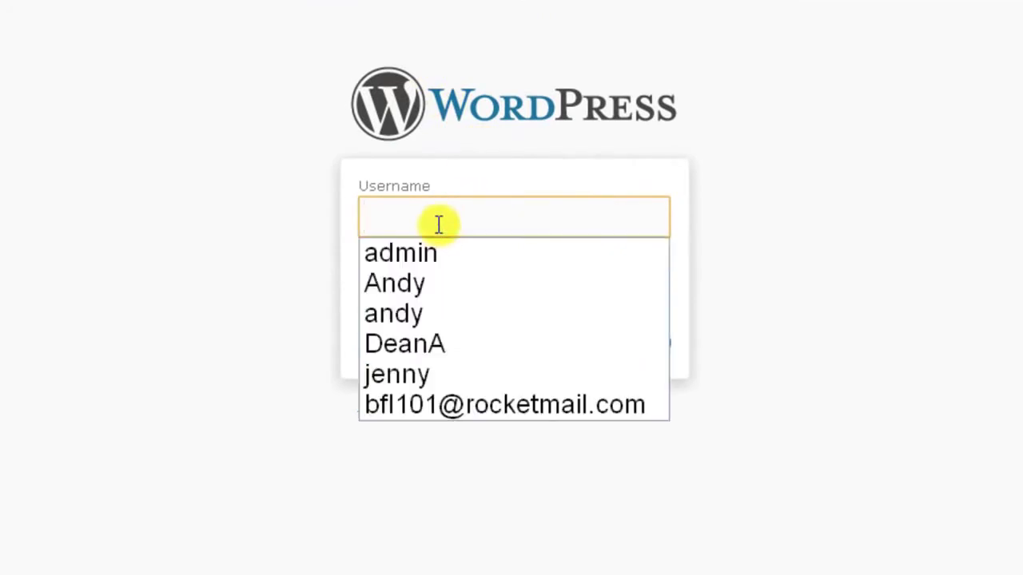
{"action": "left_click", "coordinate": [408, 255]}
{"action": "left_click", "coordinate": [434, 303]}
{"action": "type", "text": "******"}
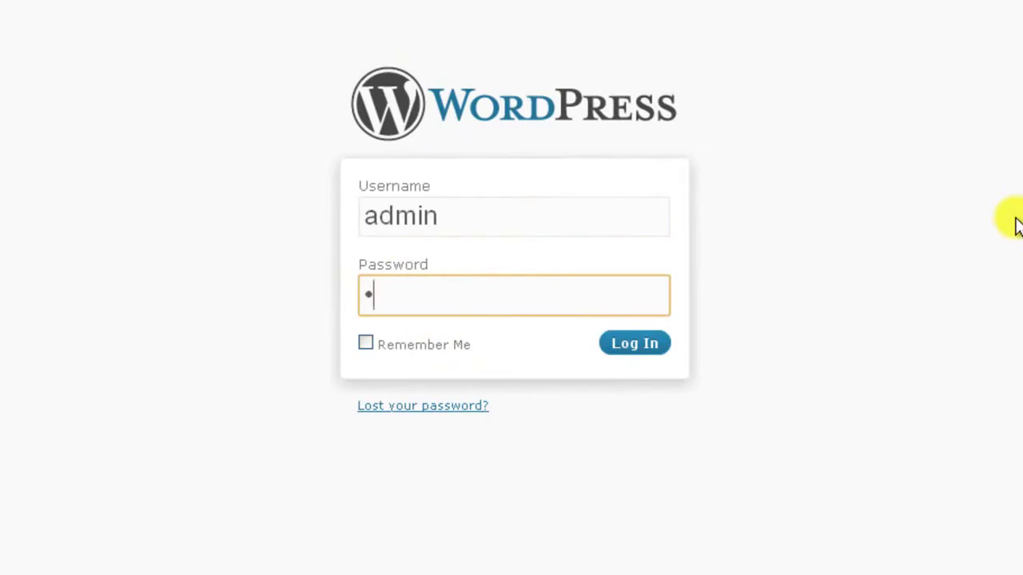
{"action": "type", "text": "**"}
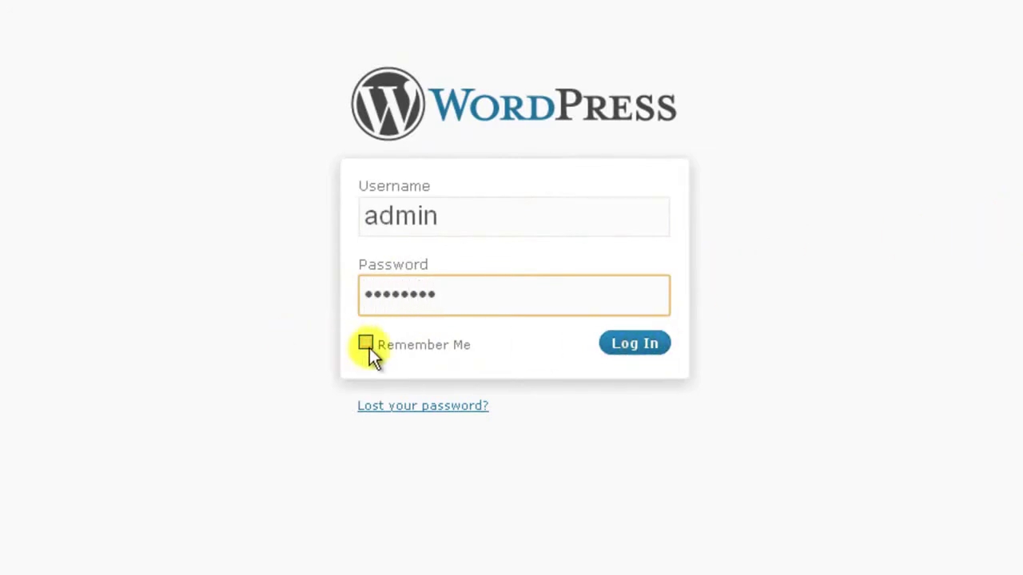
{"action": "left_click", "coordinate": [655, 343]}
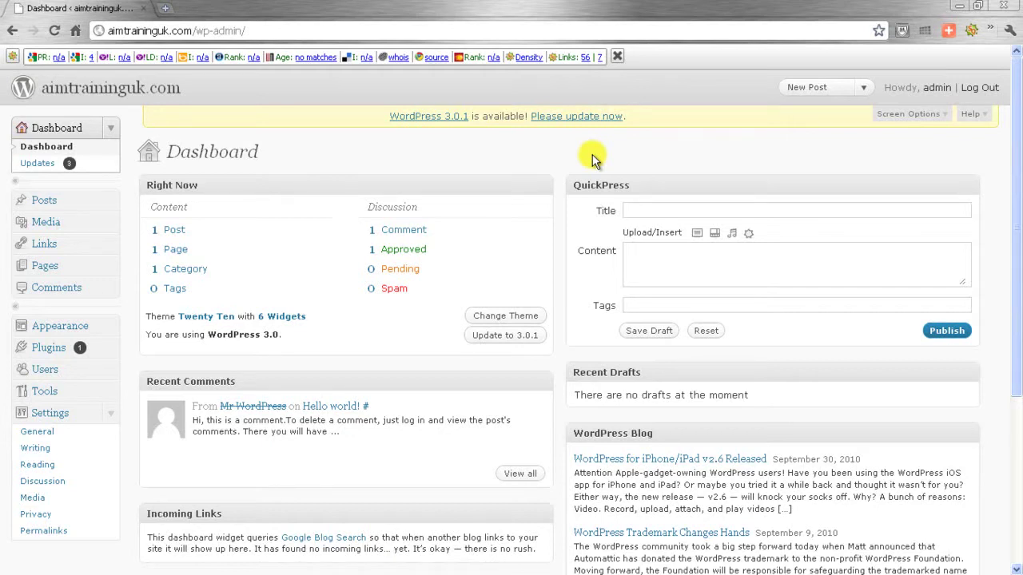
{"action": "scroll", "coordinate": [184, 416], "scroll_direction": "down", "scroll_amount": 3}
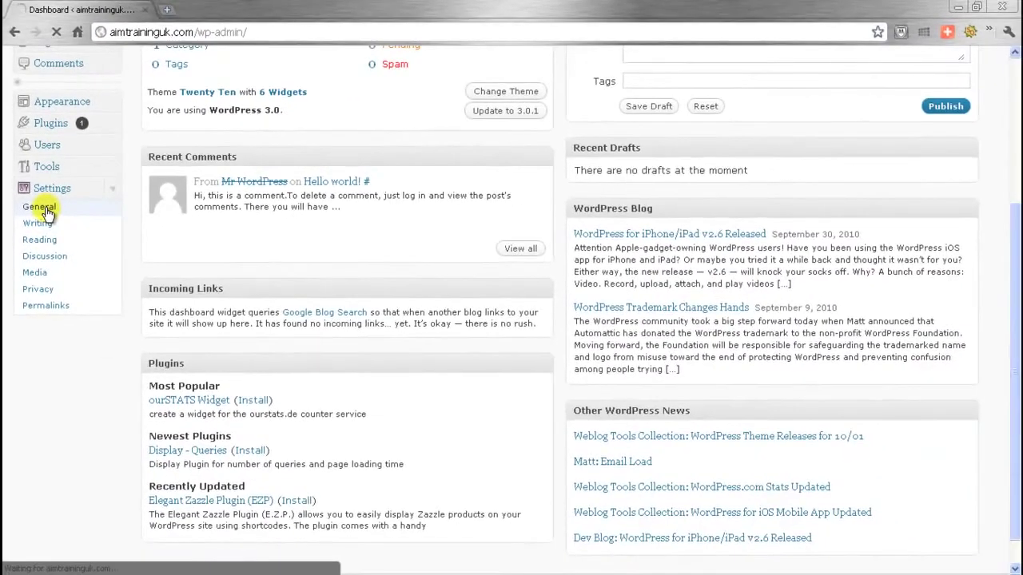
{"action": "left_click", "coordinate": [48, 240]}
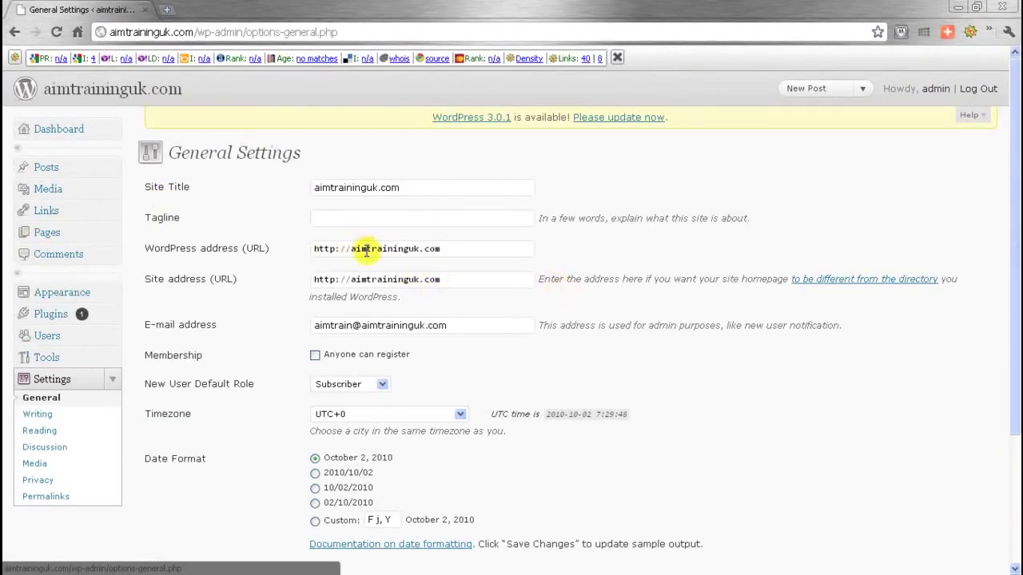
{"action": "left_click", "coordinate": [352, 252]}
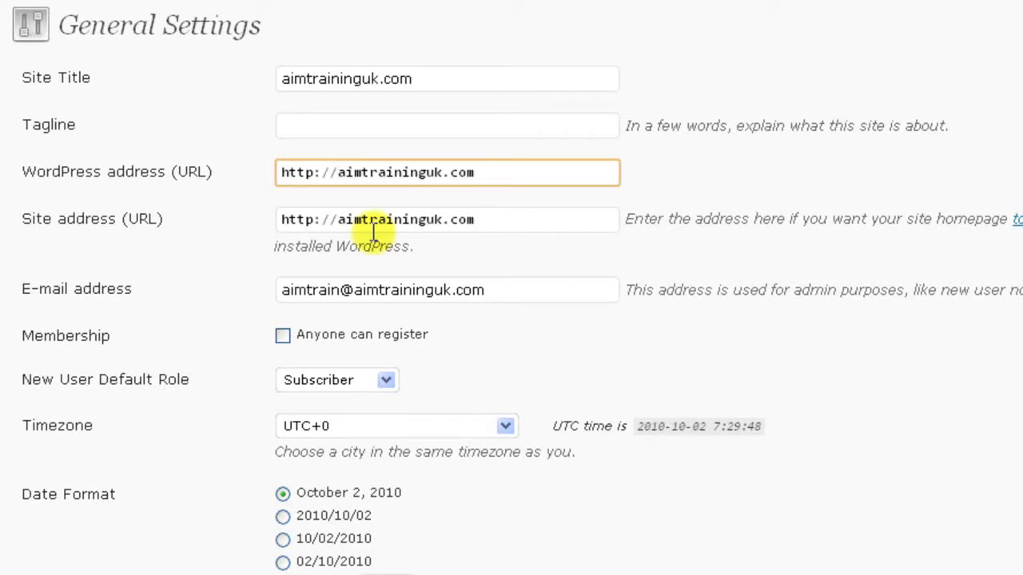
{"action": "type", "text": "www"}
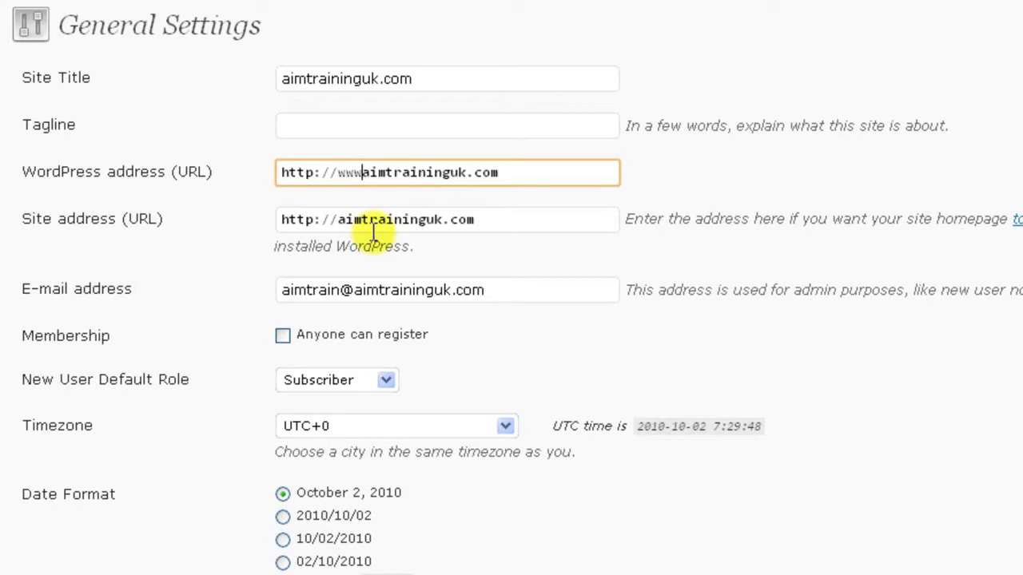
{"action": "type", "text": "."}
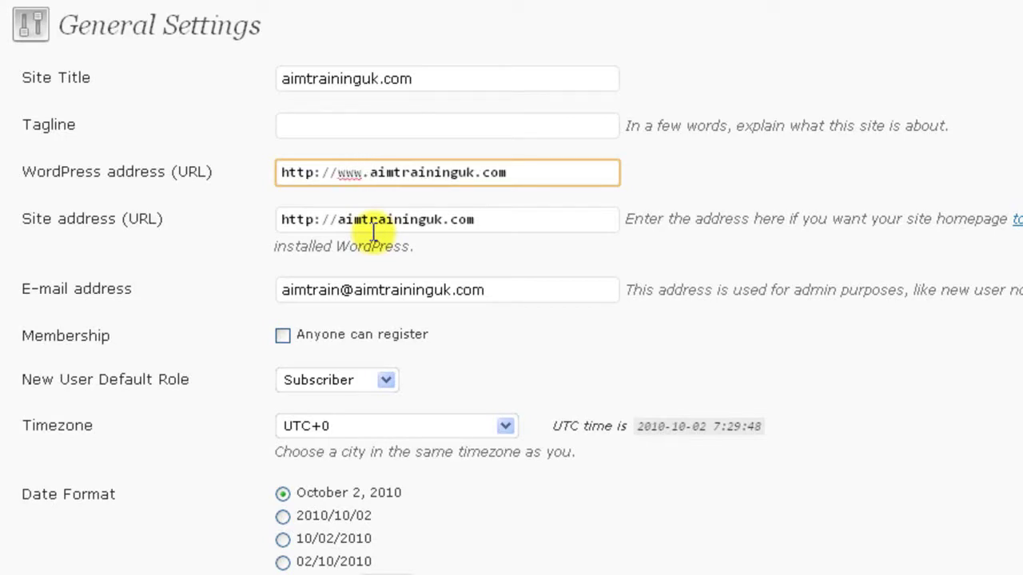
{"action": "left_click", "coordinate": [336, 221]}
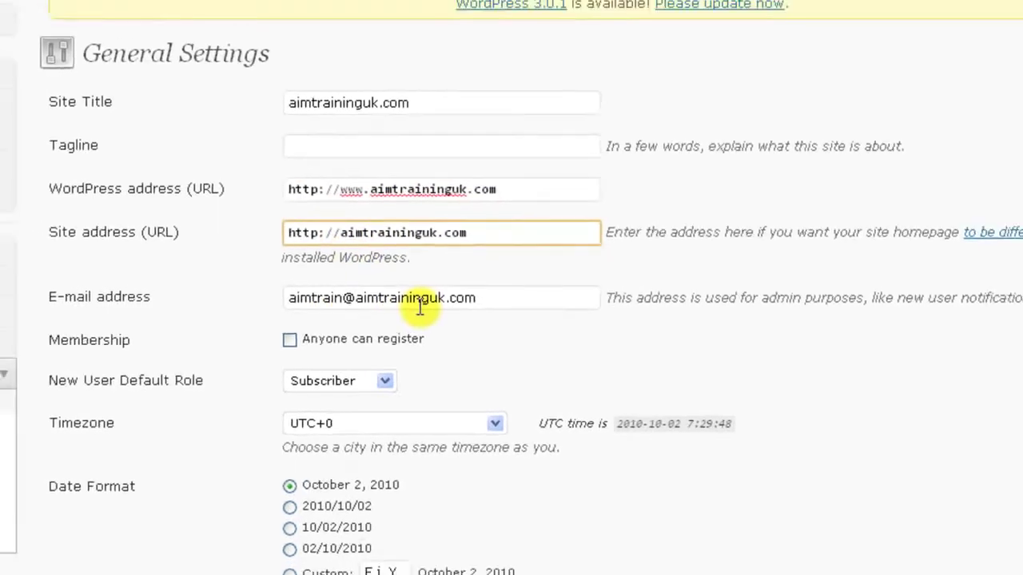
{"action": "type", "text": "ww"}
{"action": "type", "text": "w."}
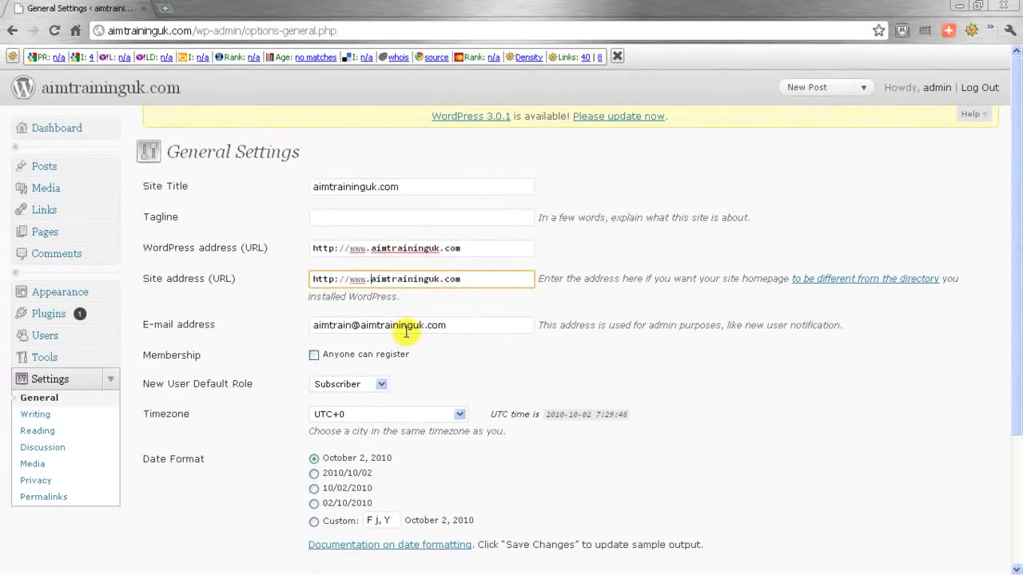
{"action": "scroll", "coordinate": [308, 365], "scroll_direction": "down", "scroll_amount": 3}
{"action": "left_click", "coordinate": [184, 513]}
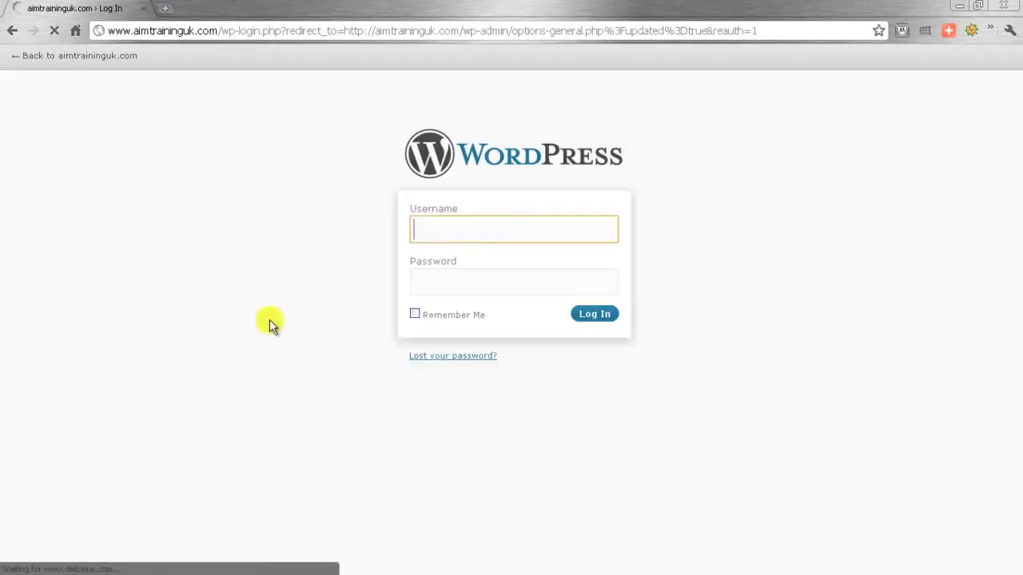
Log back in on the www address as admin with the account password.
{"action": "left_click", "coordinate": [450, 229]}
{"action": "left_click", "coordinate": [460, 253]}
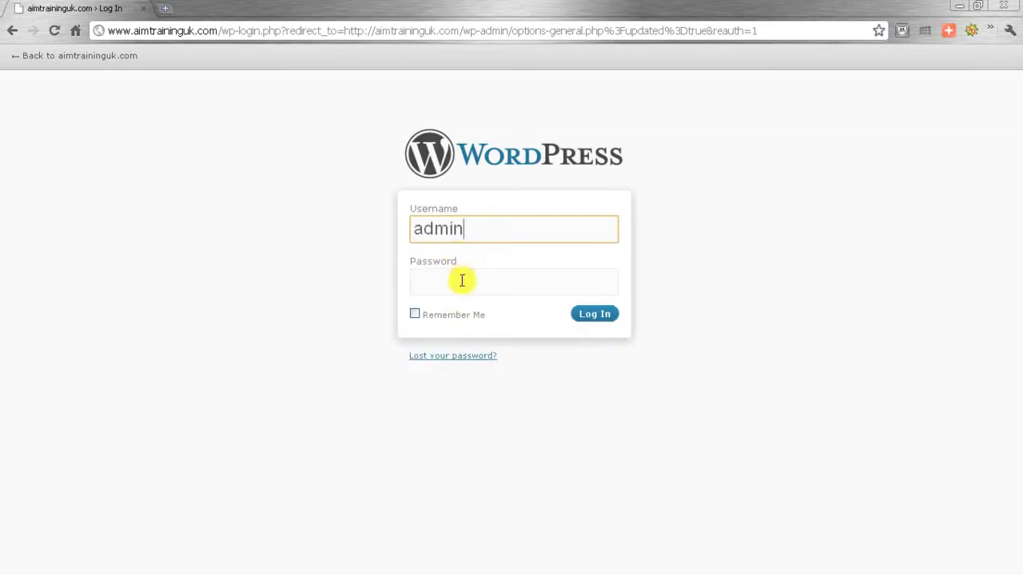
{"action": "left_click", "coordinate": [458, 284]}
{"action": "type", "text": "a•••••••"}
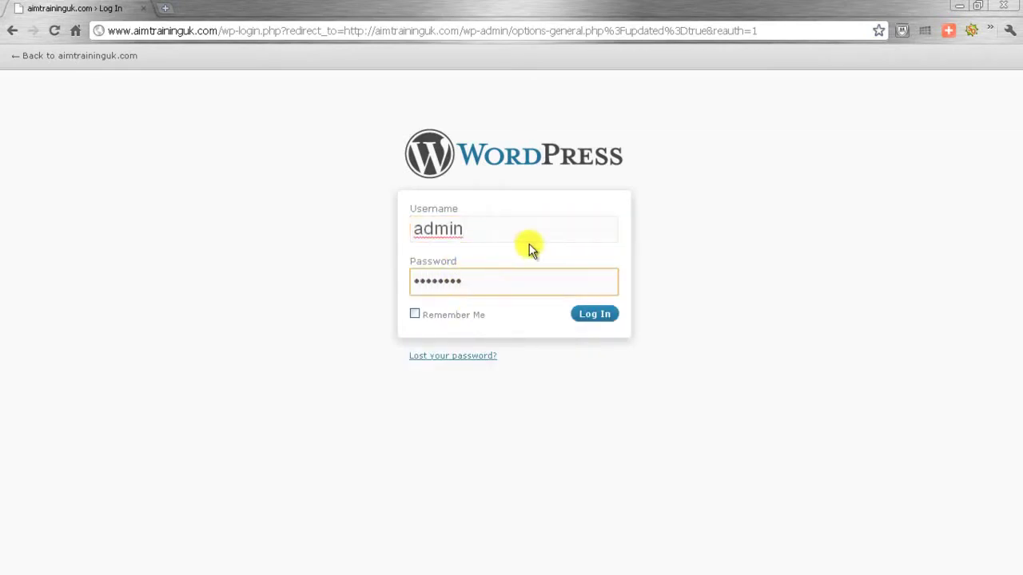
{"action": "left_click", "coordinate": [596, 320]}
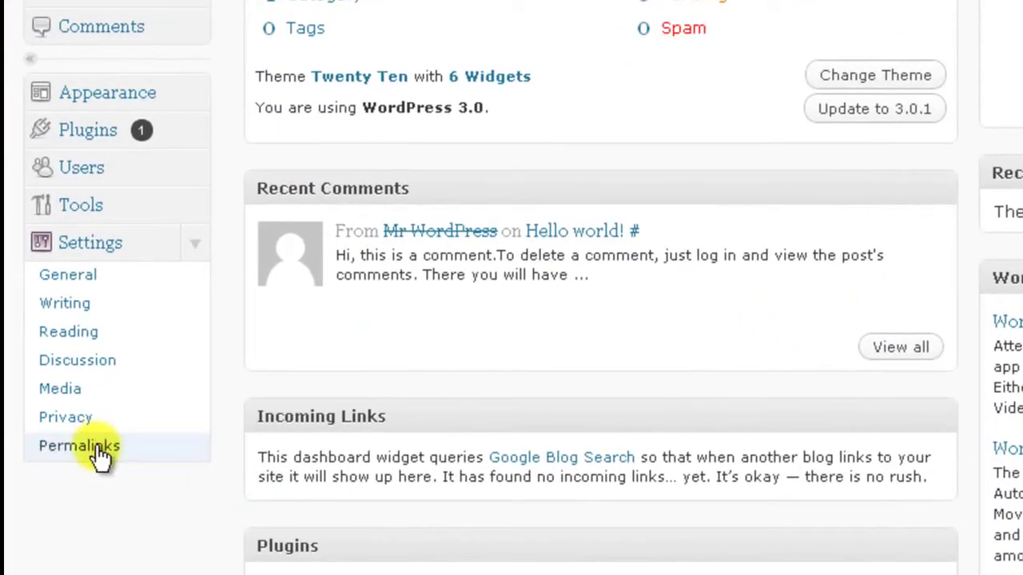
Start a new page and title it "AIM Training UK".
{"action": "scroll", "coordinate": [120, 436], "scroll_direction": "up", "scroll_amount": 5}
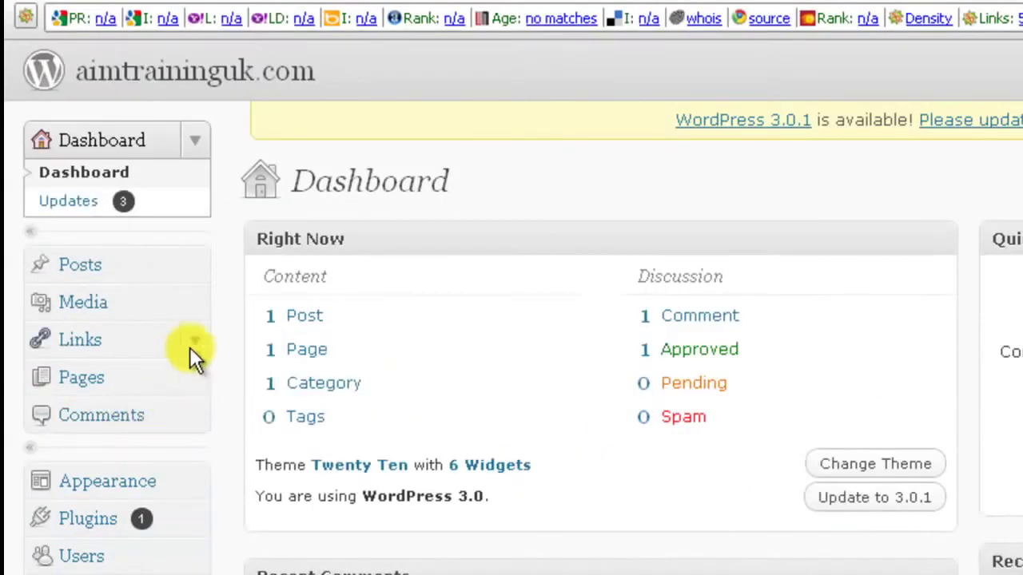
{"action": "left_click", "coordinate": [195, 376]}
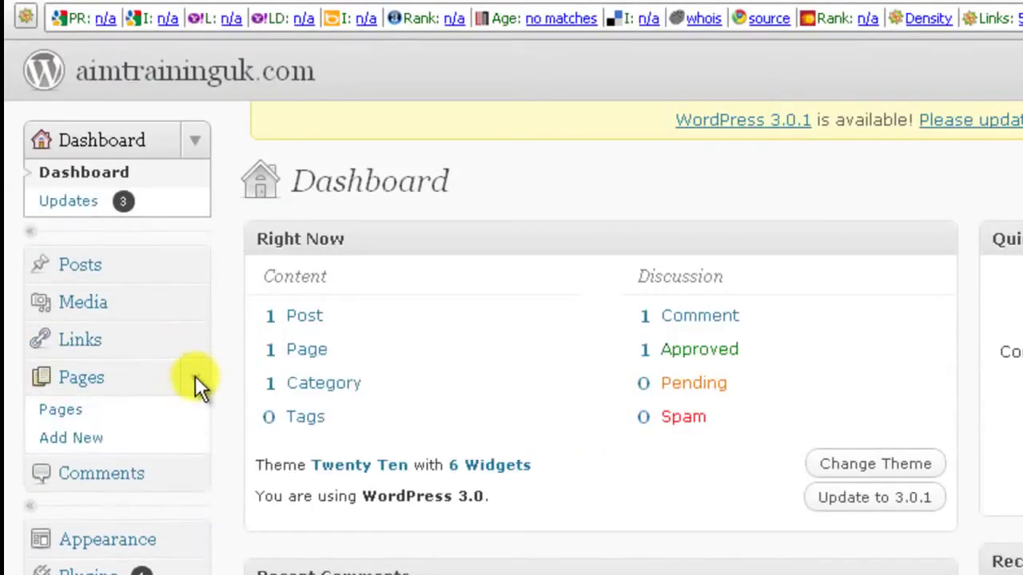
{"action": "left_click", "coordinate": [89, 445]}
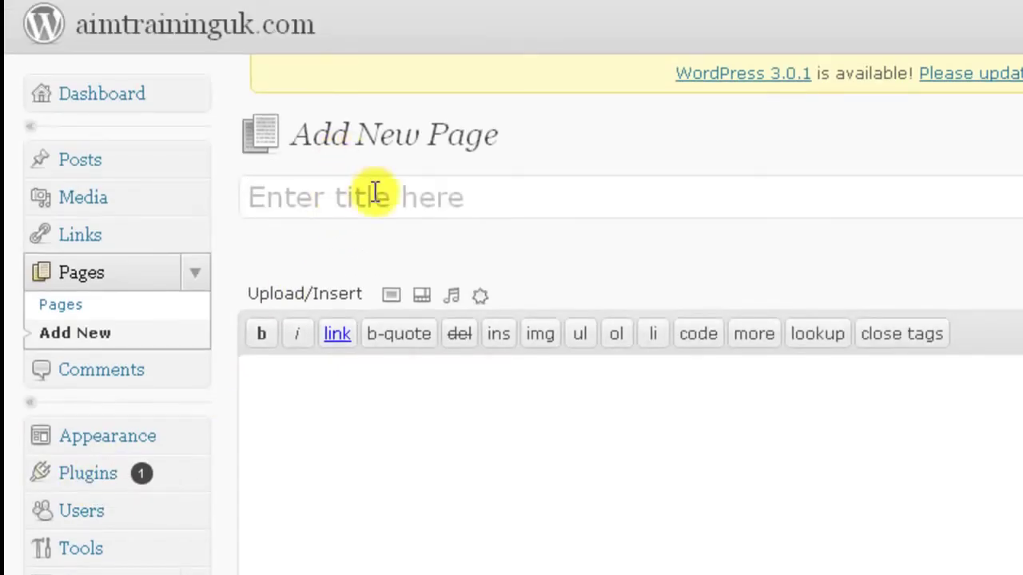
{"action": "left_click", "coordinate": [308, 197]}
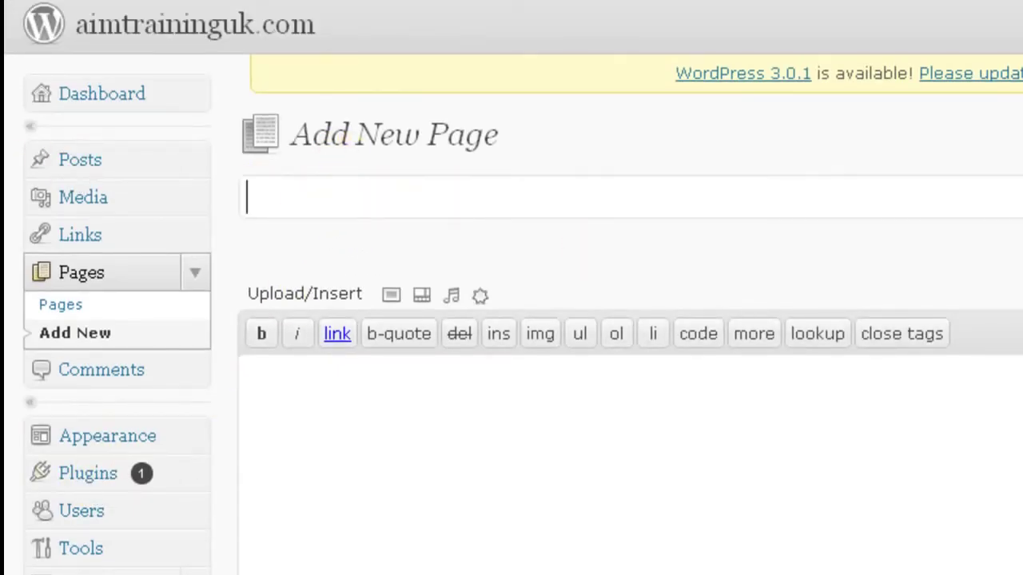
{"action": "type", "text": "A."}
{"action": "key", "text": "BackSpace"}
{"action": "type", "text": "I"}
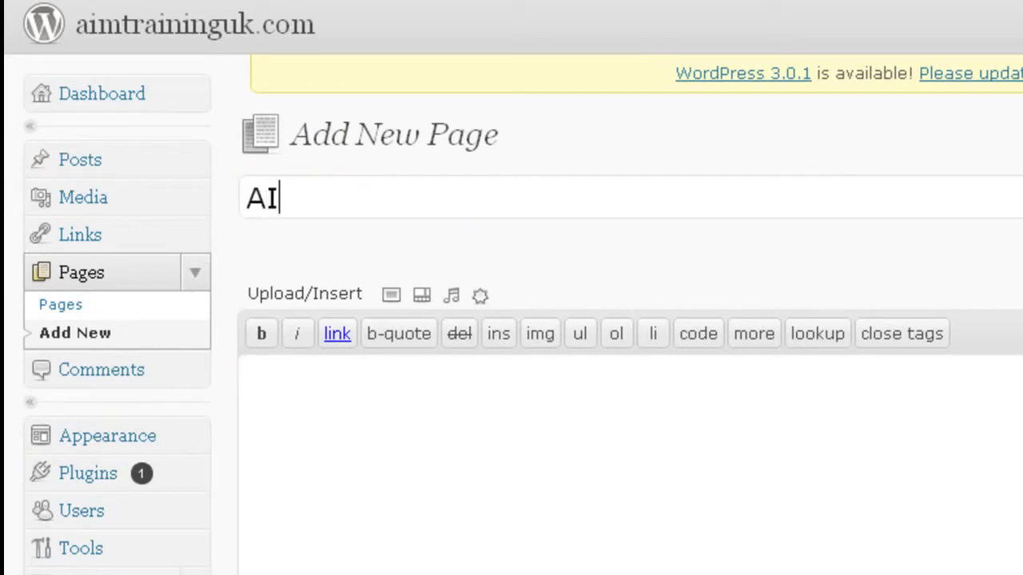
{"action": "type", "text": "M Tra"}
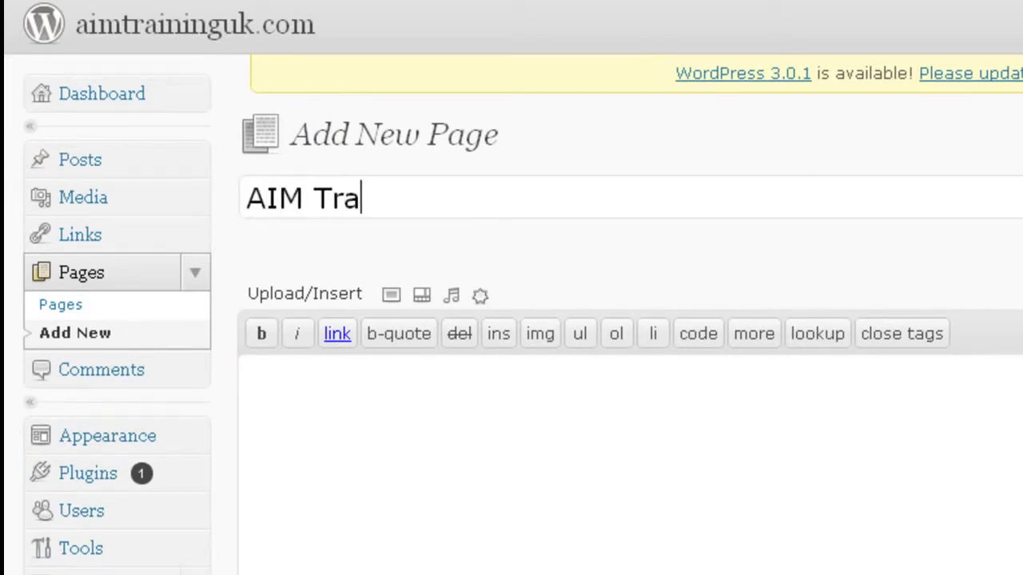
{"action": "type", "text": "ining UK"}
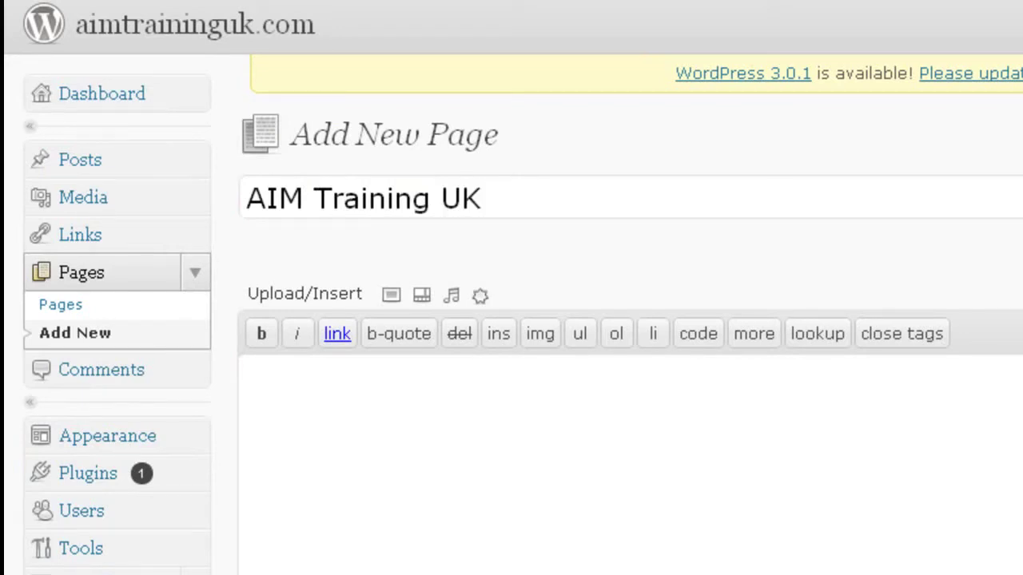
Enter "This is our Home Page" as the body text of the new page.
{"action": "left_click", "coordinate": [802, 436]}
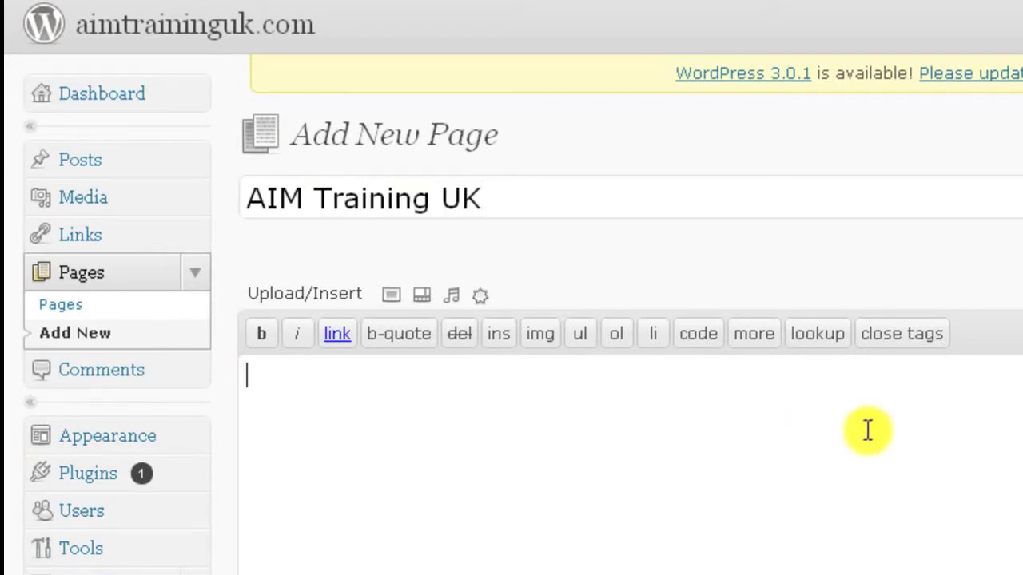
{"action": "type", "text": "H"}
{"action": "key", "text": "BackSpace"}
{"action": "type", "text": "This is our "}
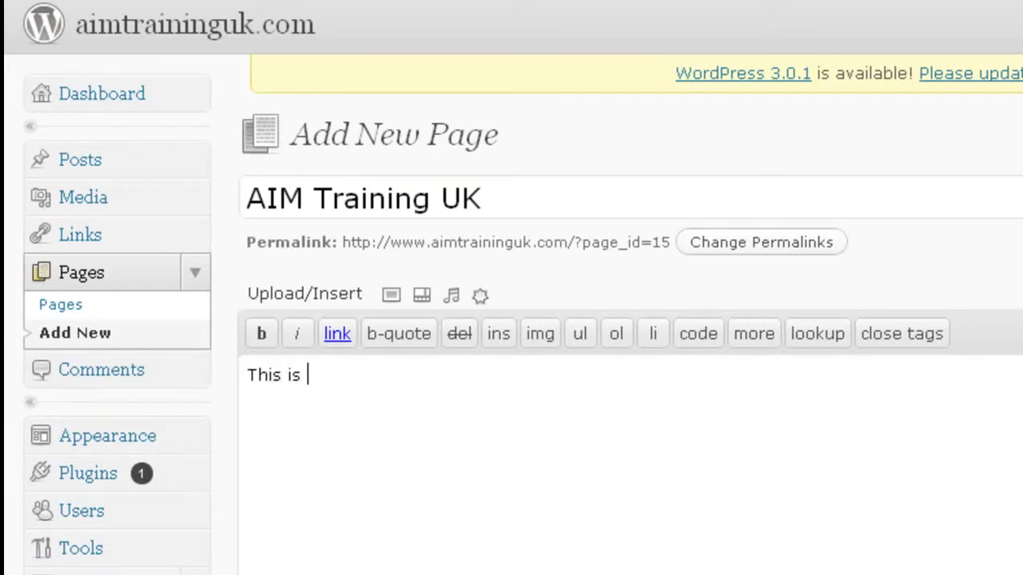
{"action": "type", "text": "Home Page"}
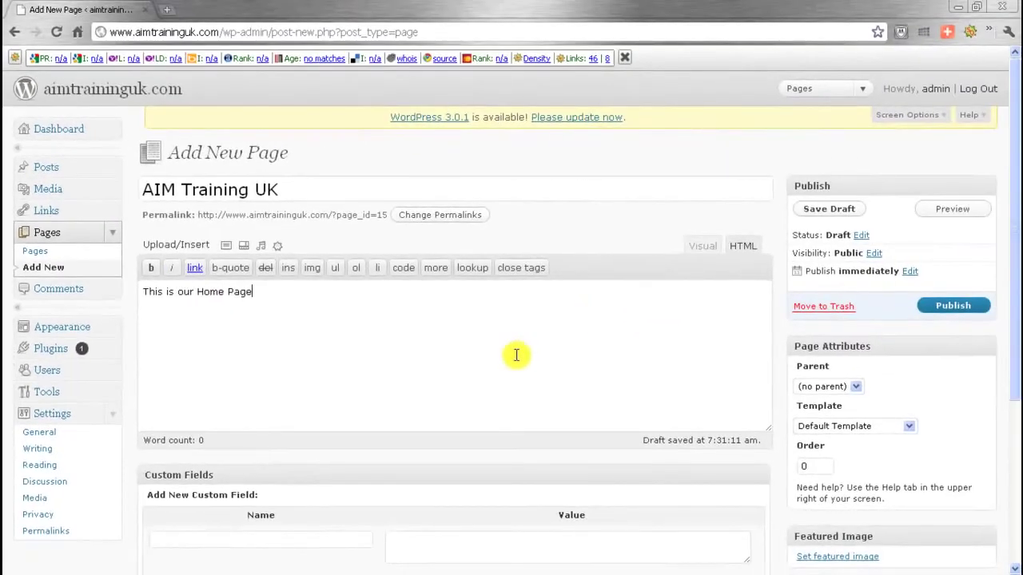
Disable comments on the AIM Training UK page and publish it.
{"action": "scroll", "coordinate": [517, 355], "scroll_direction": "down", "scroll_amount": 3}
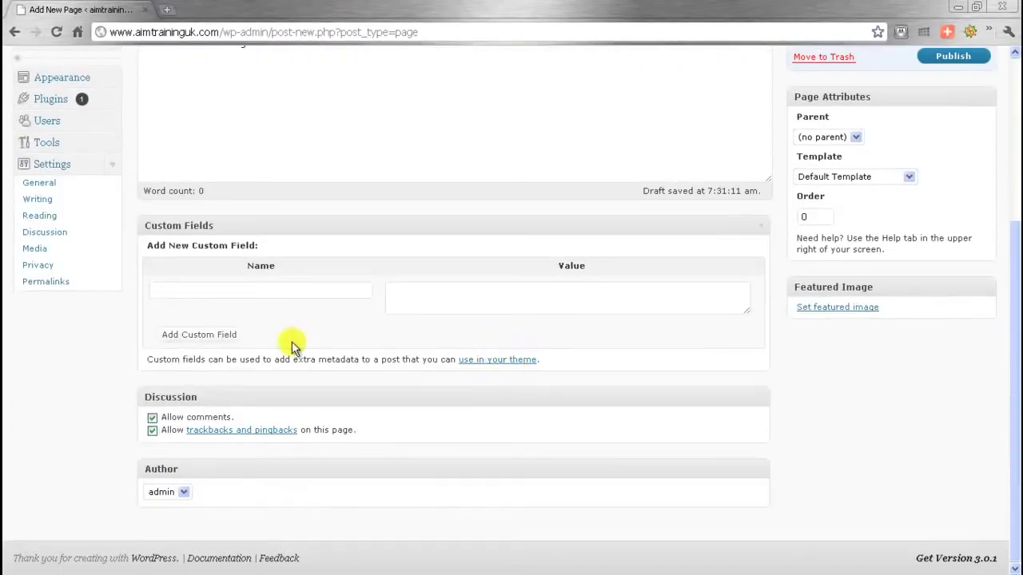
{"action": "left_click", "coordinate": [153, 418]}
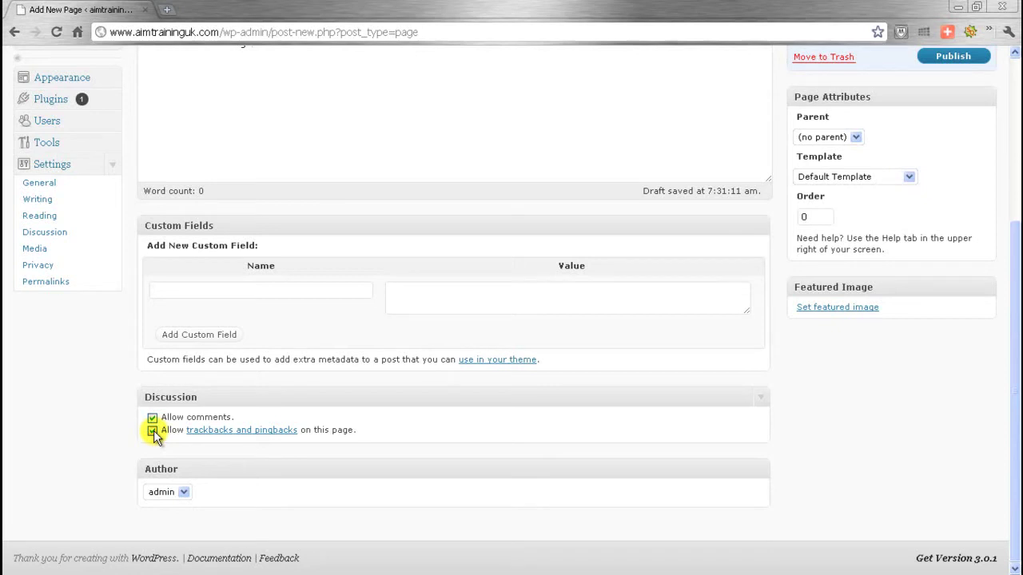
{"action": "left_click", "coordinate": [152, 417]}
{"action": "scroll", "coordinate": [792, 330], "scroll_direction": "up", "scroll_amount": 3}
{"action": "left_click", "coordinate": [949, 307]}
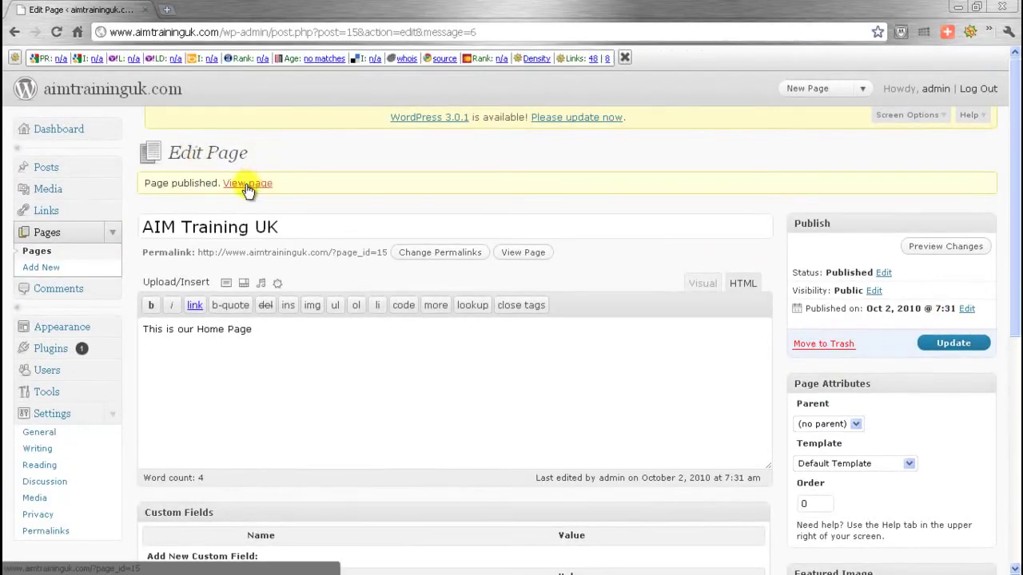
View the published page and examine the page ID portion of its web address.
{"action": "left_click", "coordinate": [247, 186]}
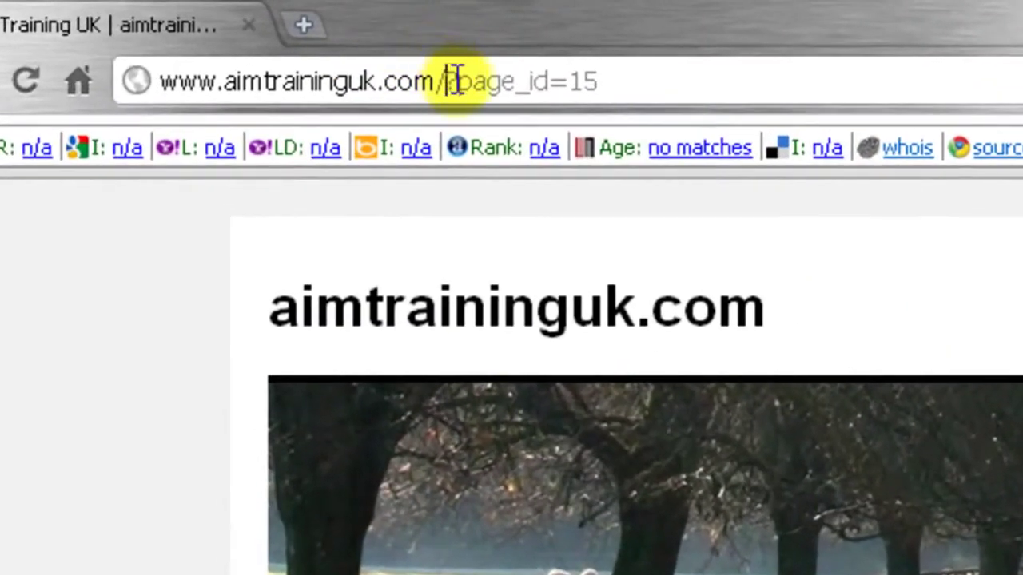
{"action": "left_click_drag", "start_coordinate": [447, 80], "coordinate": [610, 77]}
{"action": "left_click", "coordinate": [633, 75]}
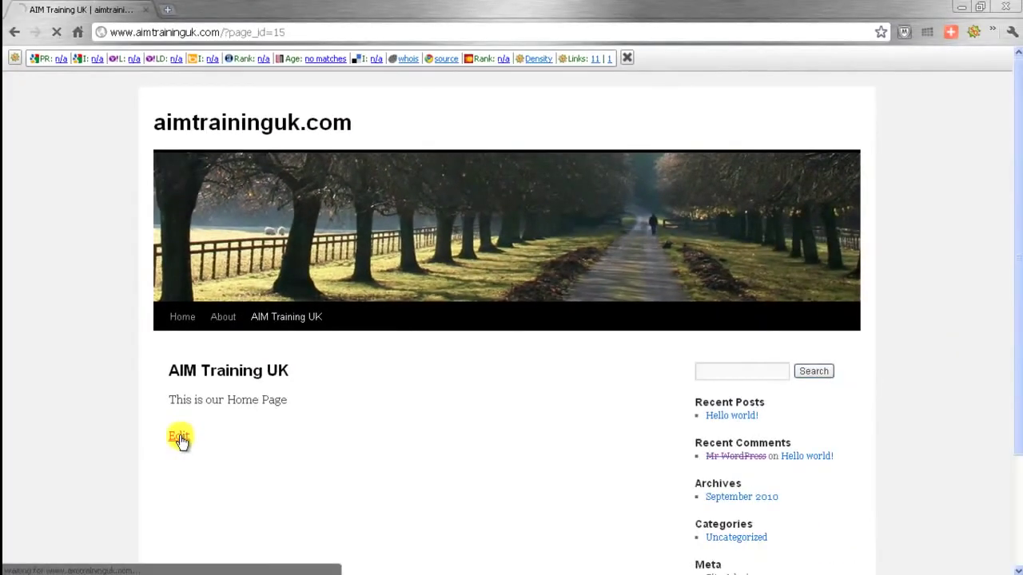
Set the site's permalinks to a custom structure of %postname% and save the change.
{"action": "left_click", "coordinate": [179, 436]}
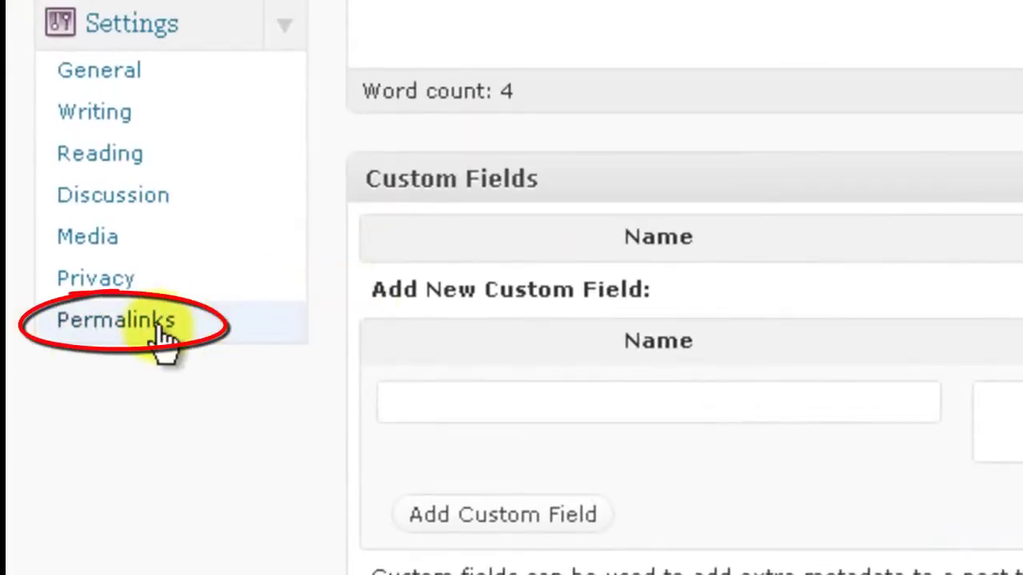
{"action": "left_click", "coordinate": [158, 329]}
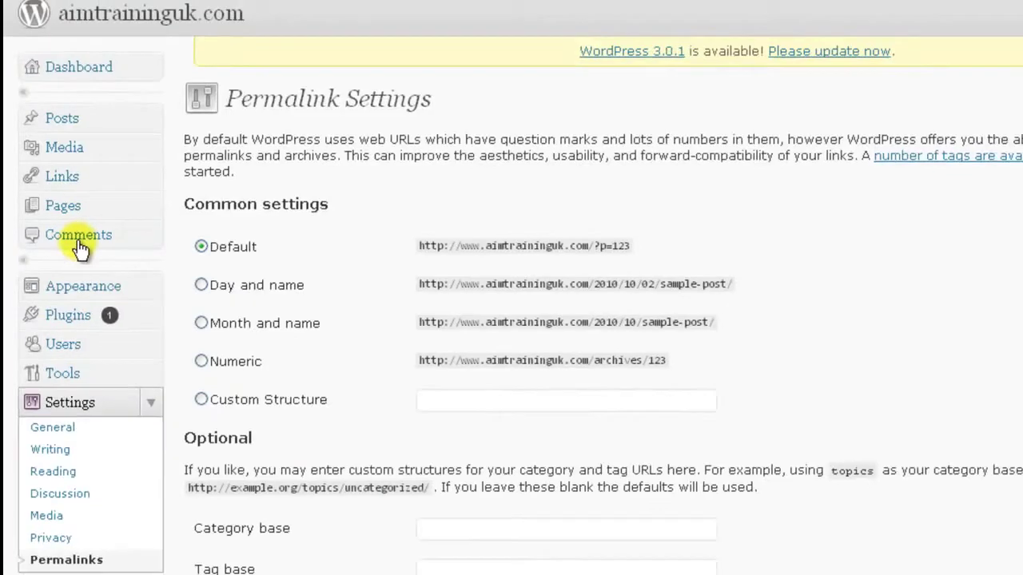
{"action": "left_click", "coordinate": [437, 400]}
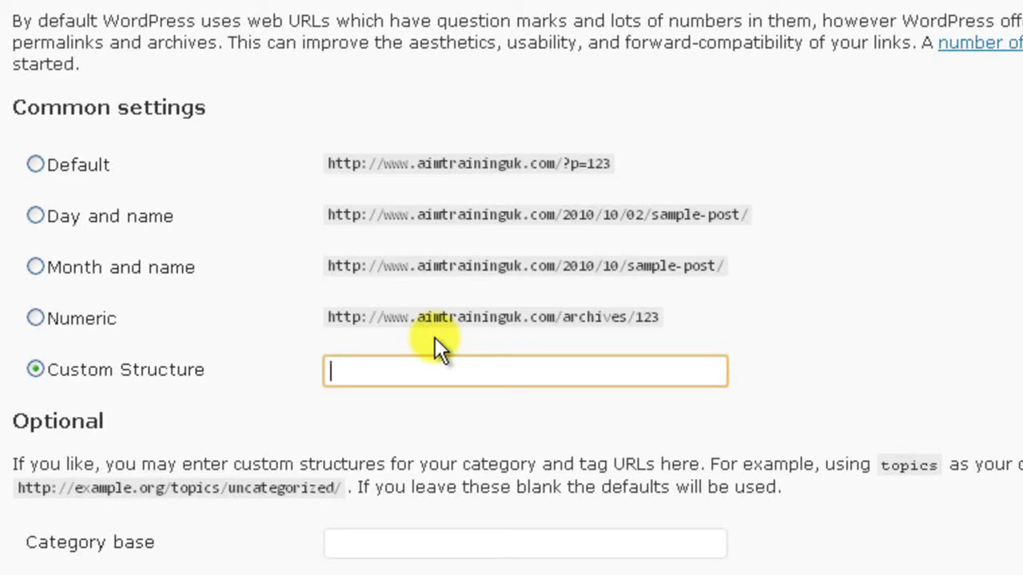
{"action": "type", "text": "%"}
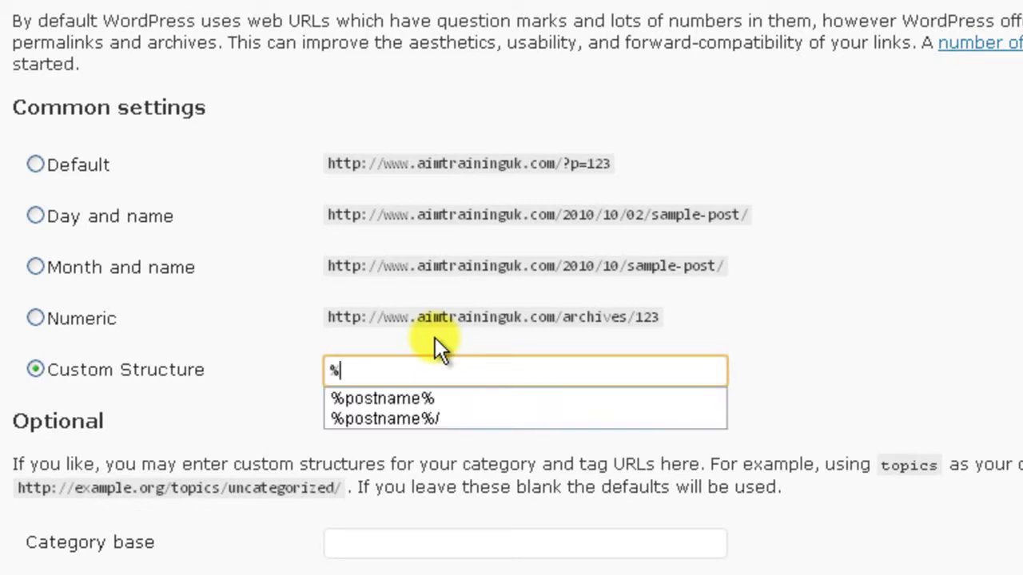
{"action": "left_click", "coordinate": [386, 399]}
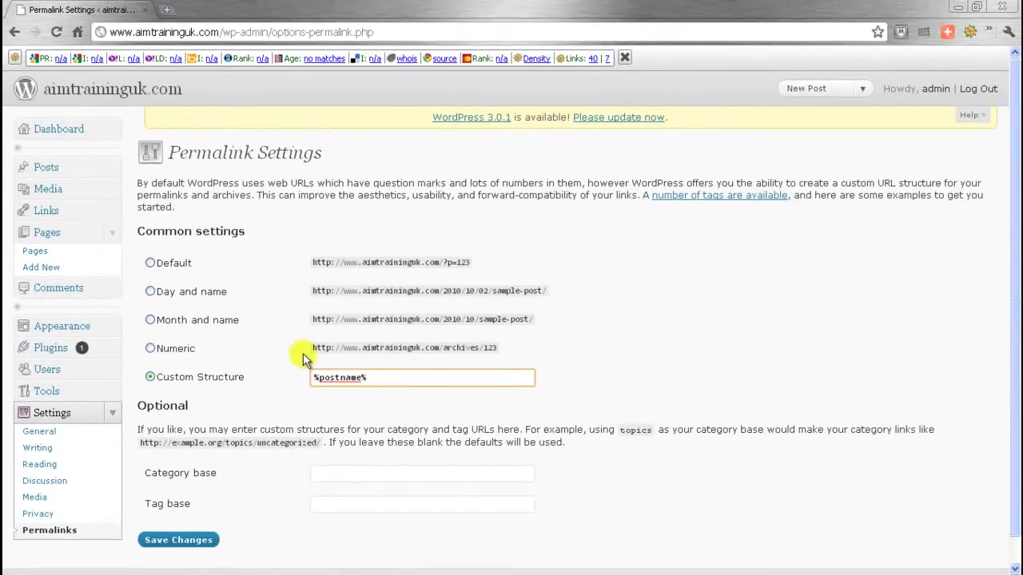
{"action": "left_click", "coordinate": [156, 544]}
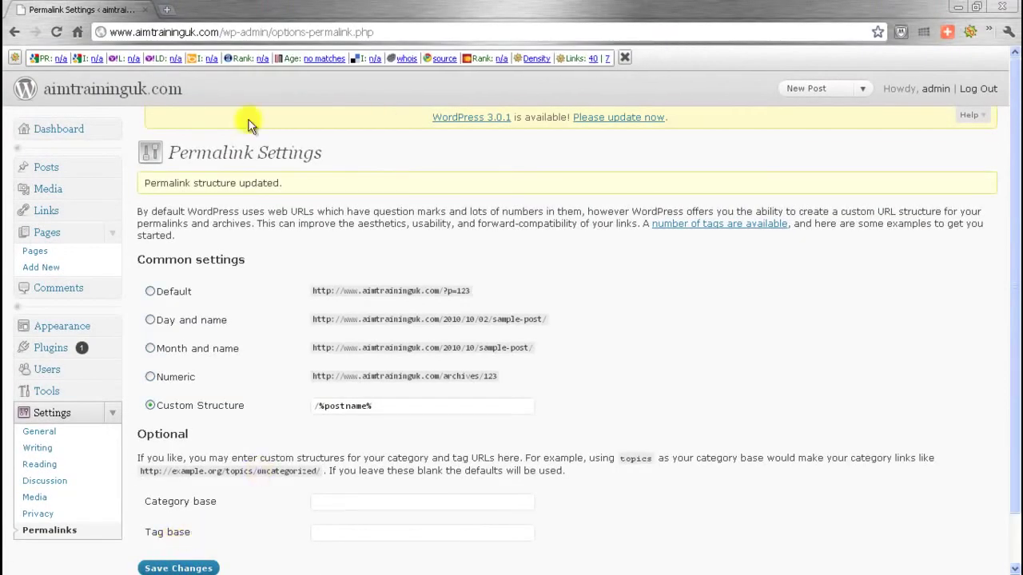
View the AIM Training UK page on the live site and examine the page-name portion of its web address.
{"action": "left_click", "coordinate": [128, 91]}
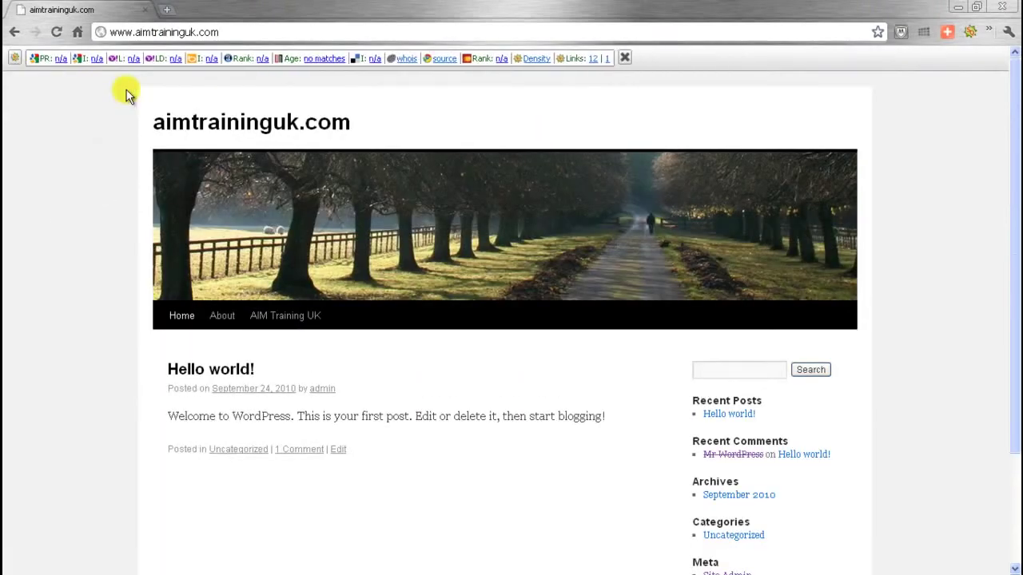
{"action": "left_click", "coordinate": [284, 319]}
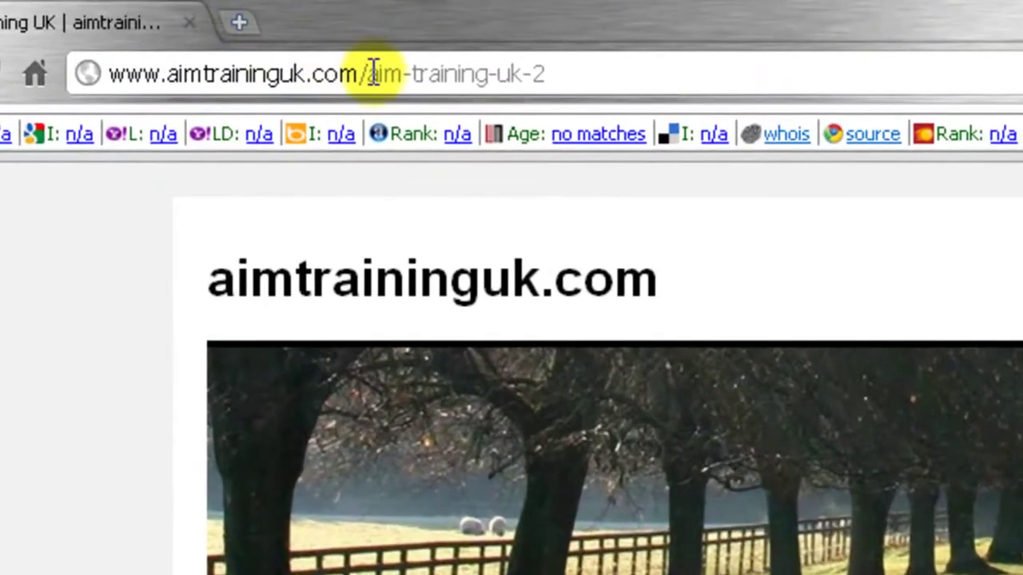
{"action": "left_click_drag", "start_coordinate": [339, 65], "coordinate": [554, 75]}
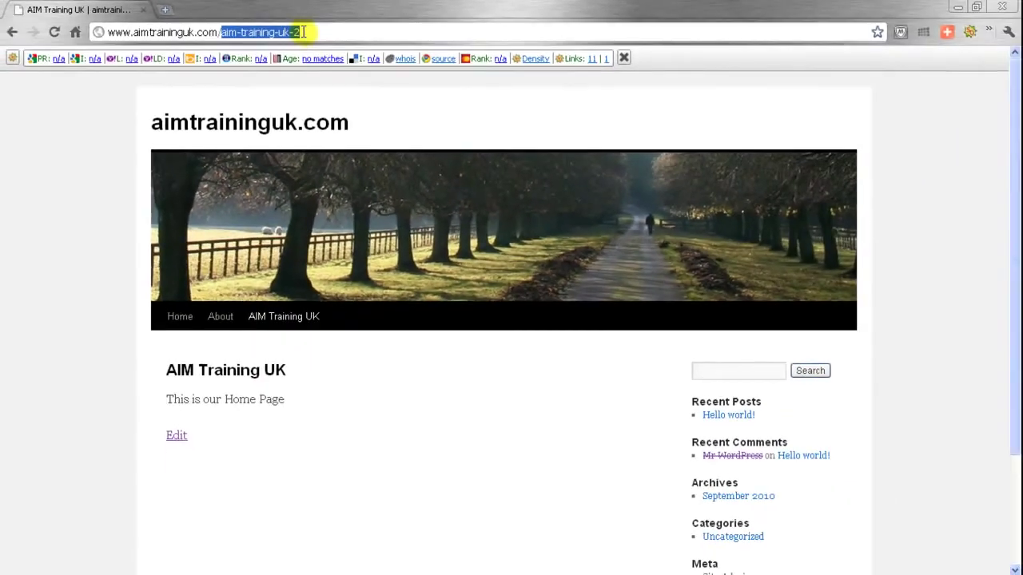
{"action": "left_click", "coordinate": [12, 35]}
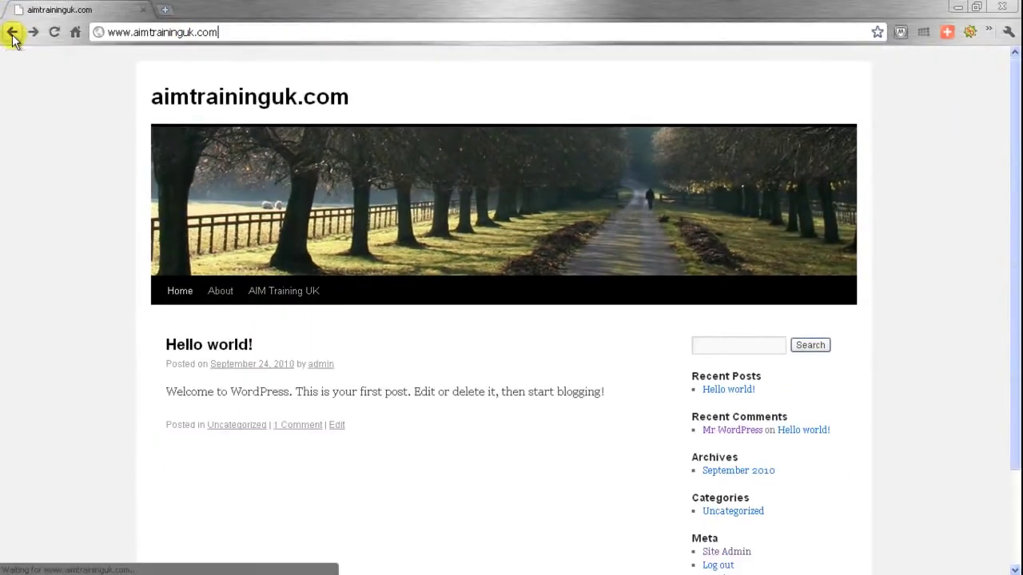
{"action": "left_click", "coordinate": [13, 33]}
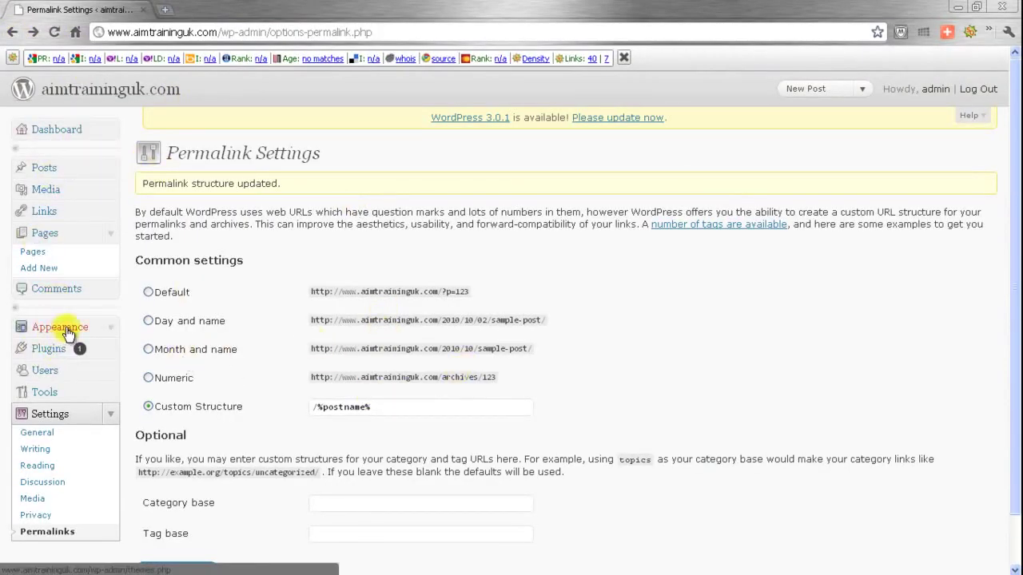
Try to change the AIM Training UK page's permalink ending to aim-training-uk.
{"action": "left_click", "coordinate": [45, 236]}
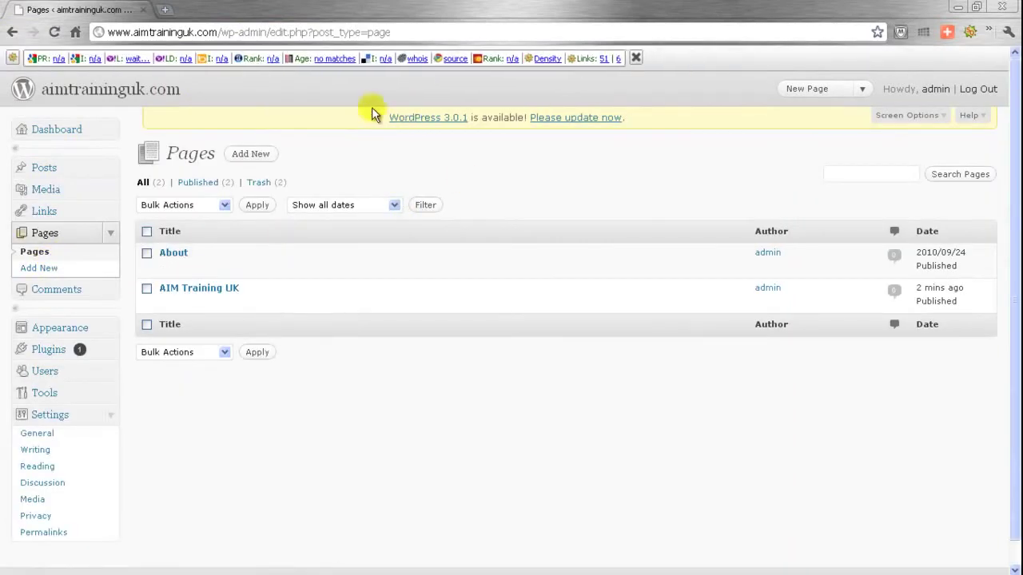
{"action": "left_click", "coordinate": [203, 290]}
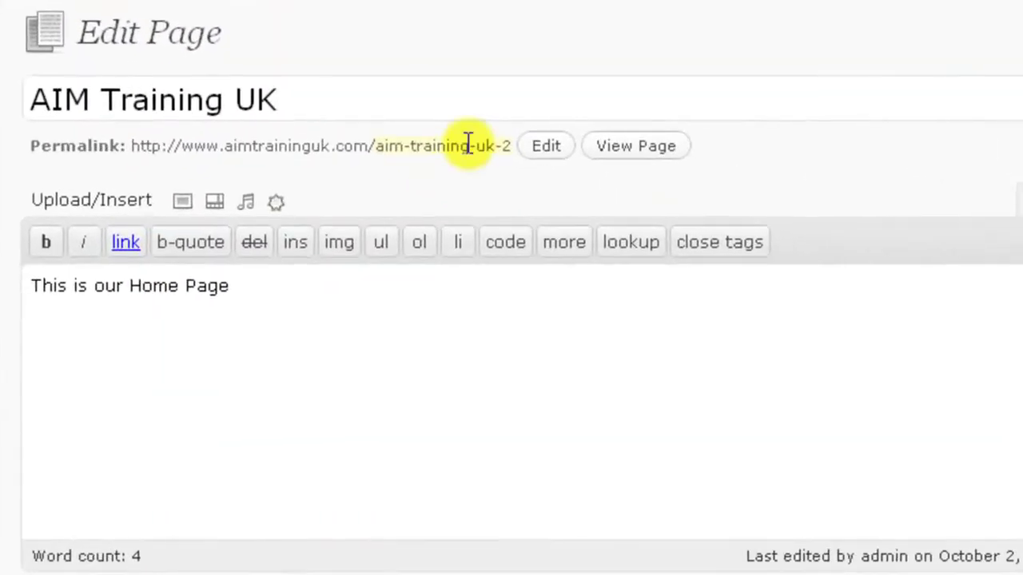
{"action": "left_click", "coordinate": [465, 147]}
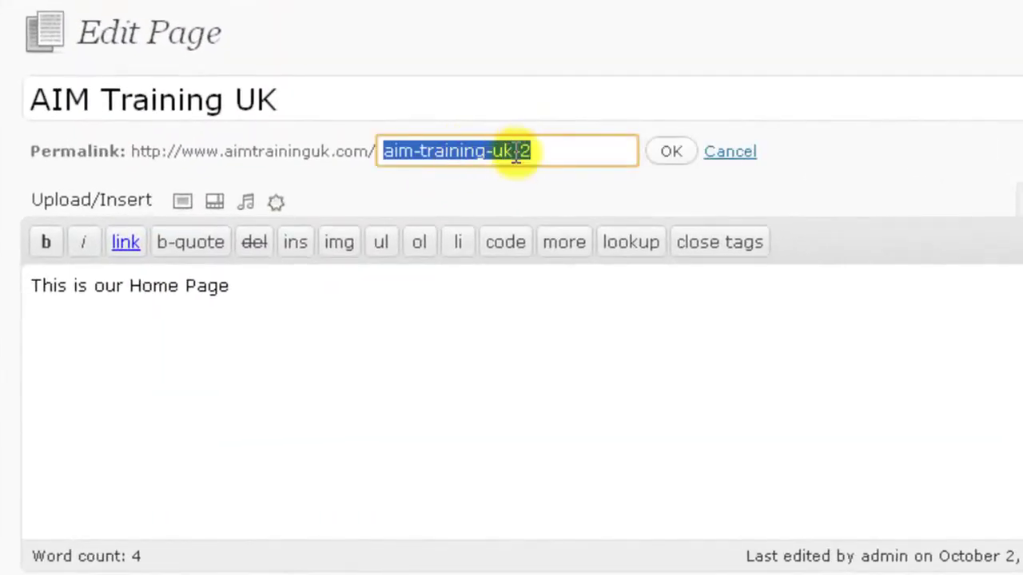
{"action": "left_click", "coordinate": [549, 153]}
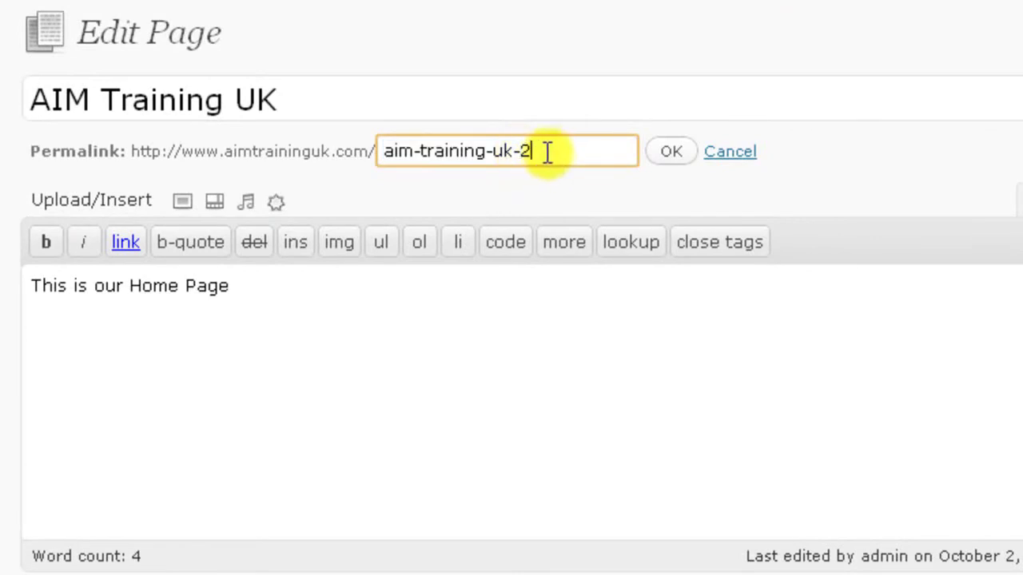
{"action": "key", "text": "BackSpace"}
{"action": "key", "text": "BackSpace"}
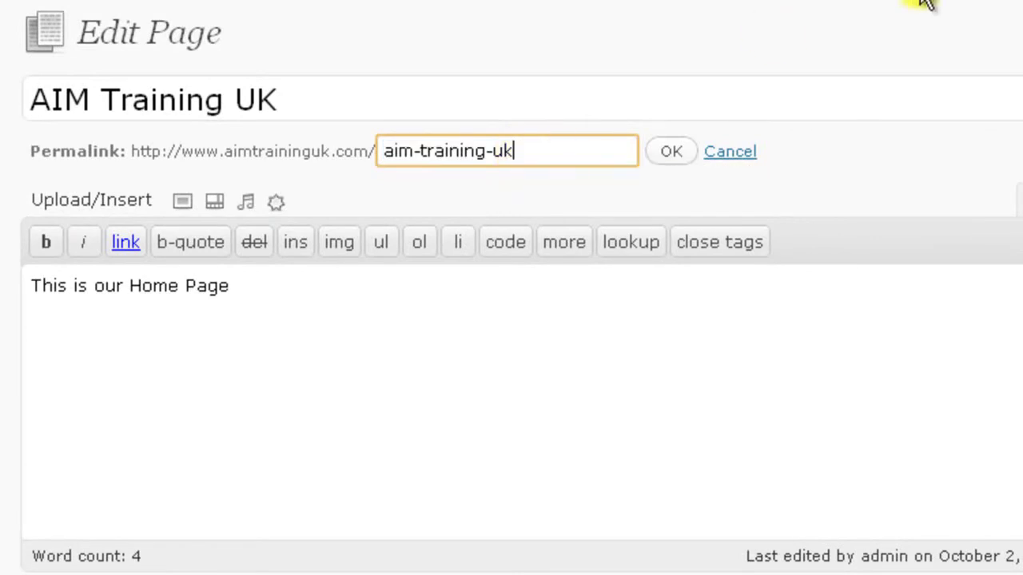
{"action": "left_click", "coordinate": [670, 152]}
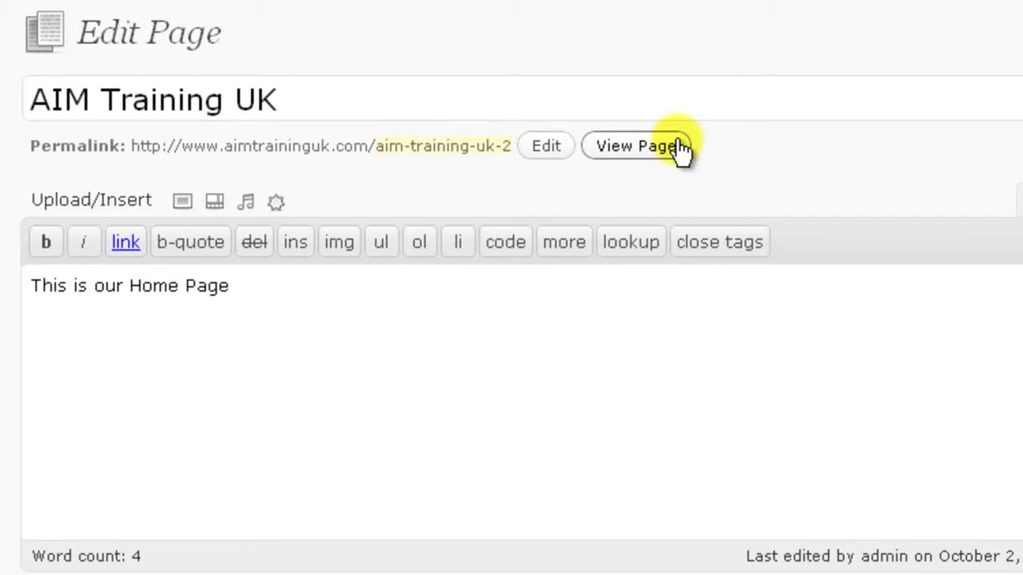
{"action": "left_click", "coordinate": [430, 346]}
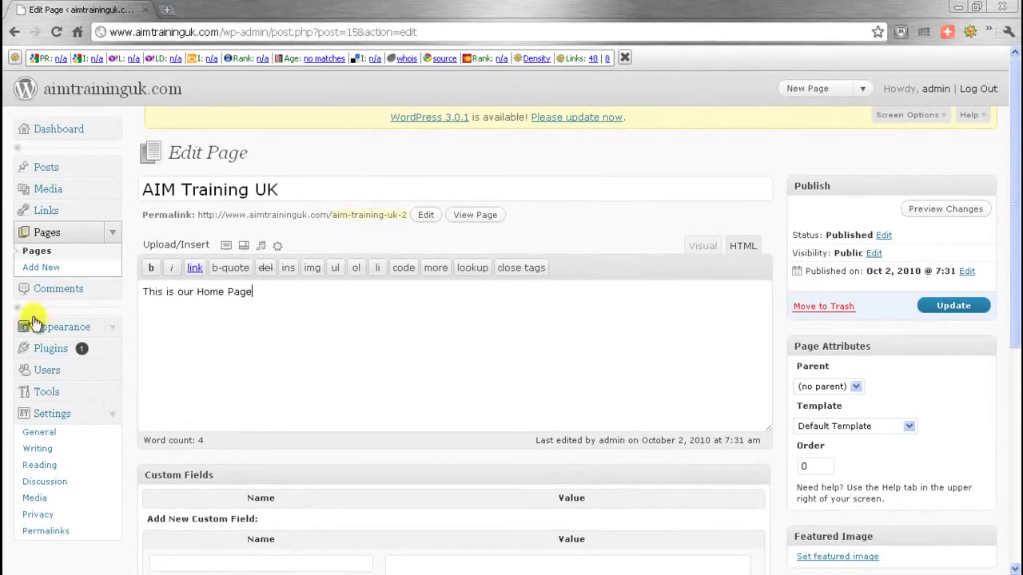
Upload the theme file wordpresslandingpage01 (1).zip from the Desktop and install it.
{"action": "left_click", "coordinate": [115, 326]}
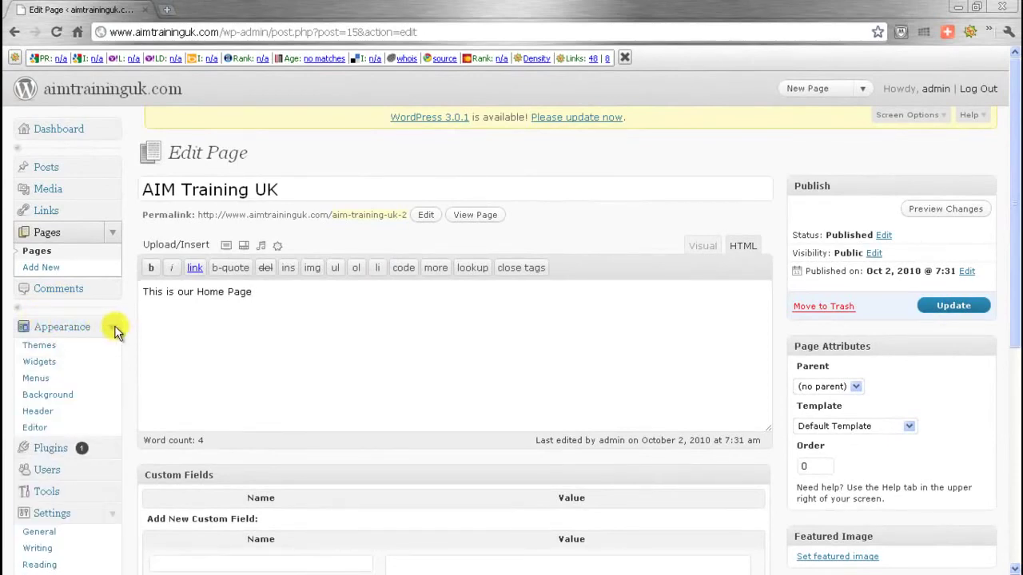
{"action": "left_click", "coordinate": [56, 349]}
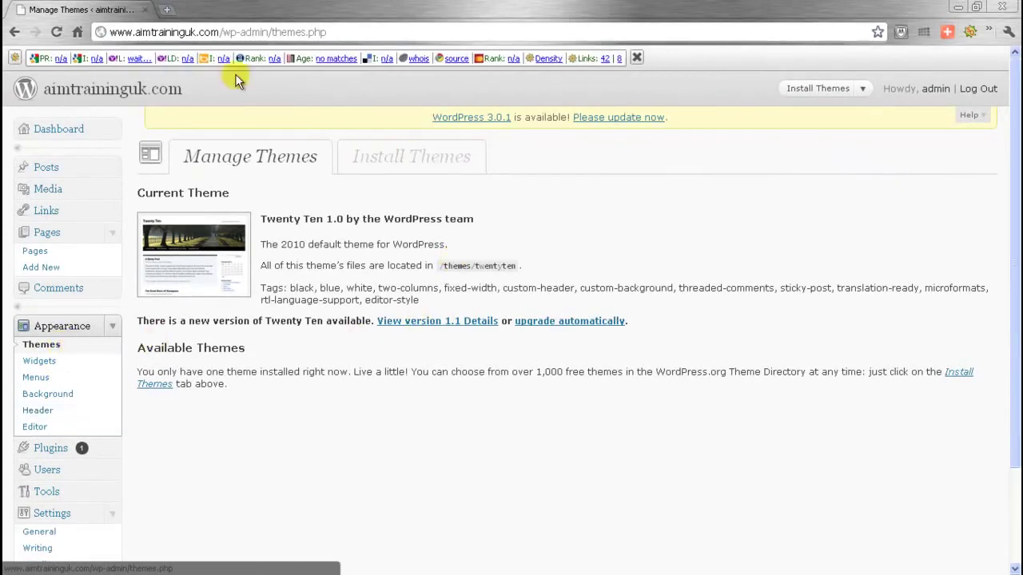
{"action": "left_click", "coordinate": [417, 165]}
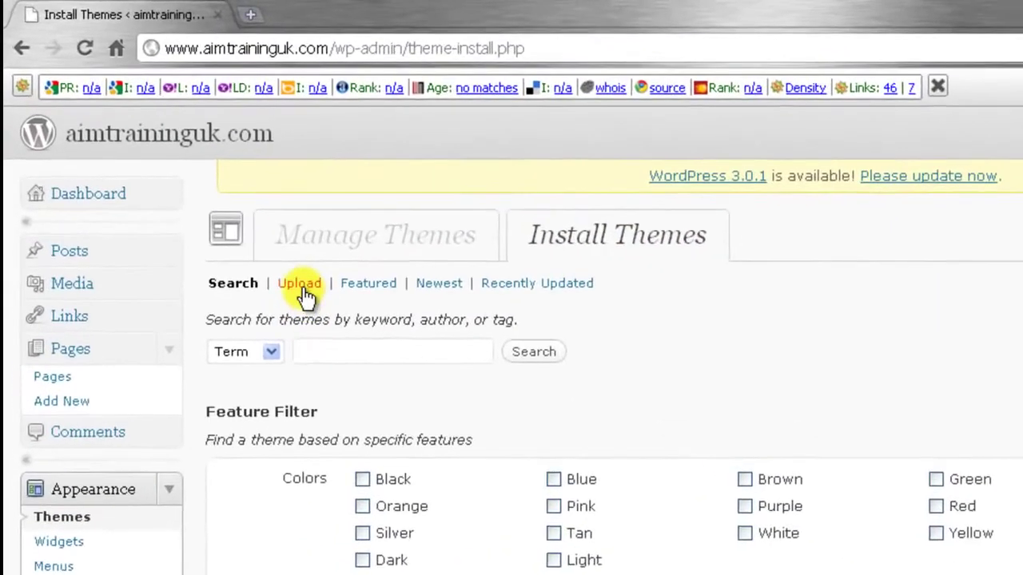
{"action": "left_click", "coordinate": [200, 189]}
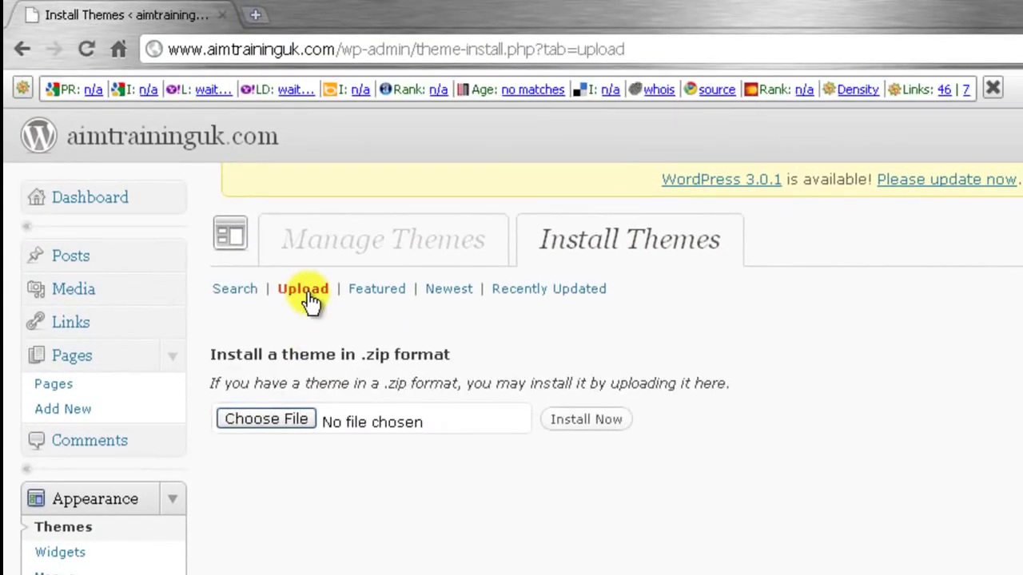
{"action": "left_click", "coordinate": [270, 418]}
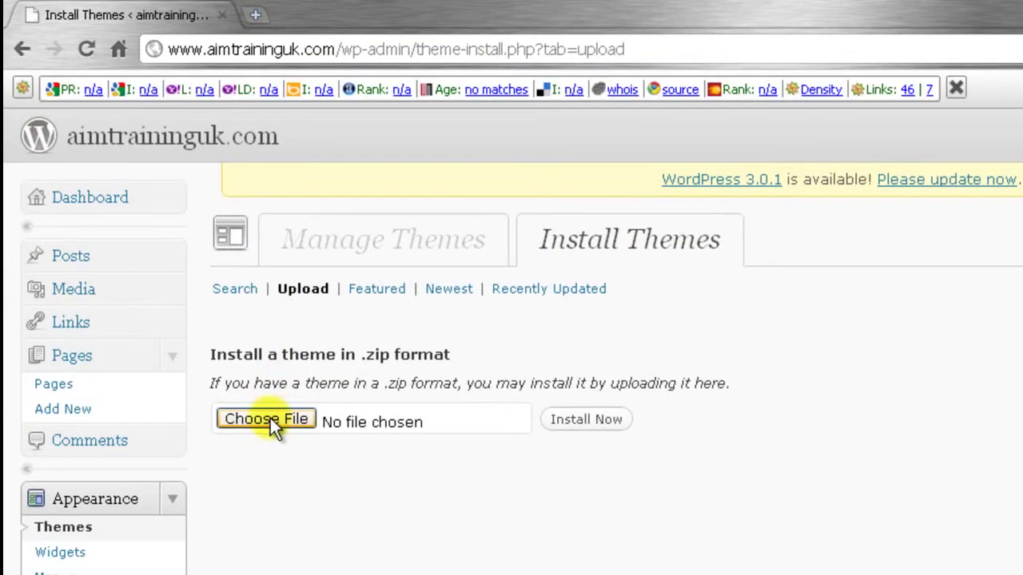
{"action": "left_click_drag", "start_coordinate": [165, 341], "coordinate": [615, 365]}
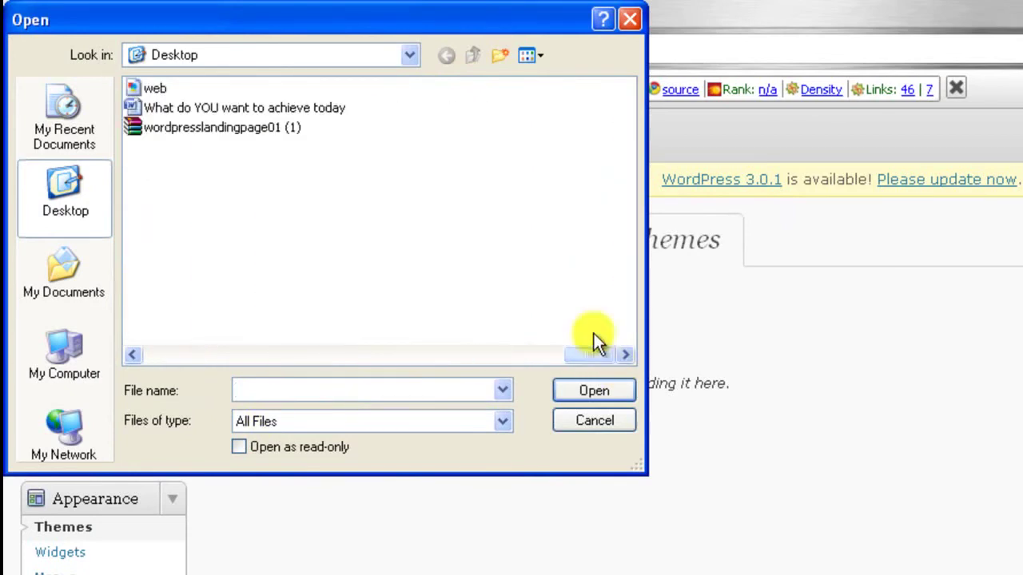
{"action": "left_click", "coordinate": [230, 126]}
{"action": "left_click", "coordinate": [600, 394]}
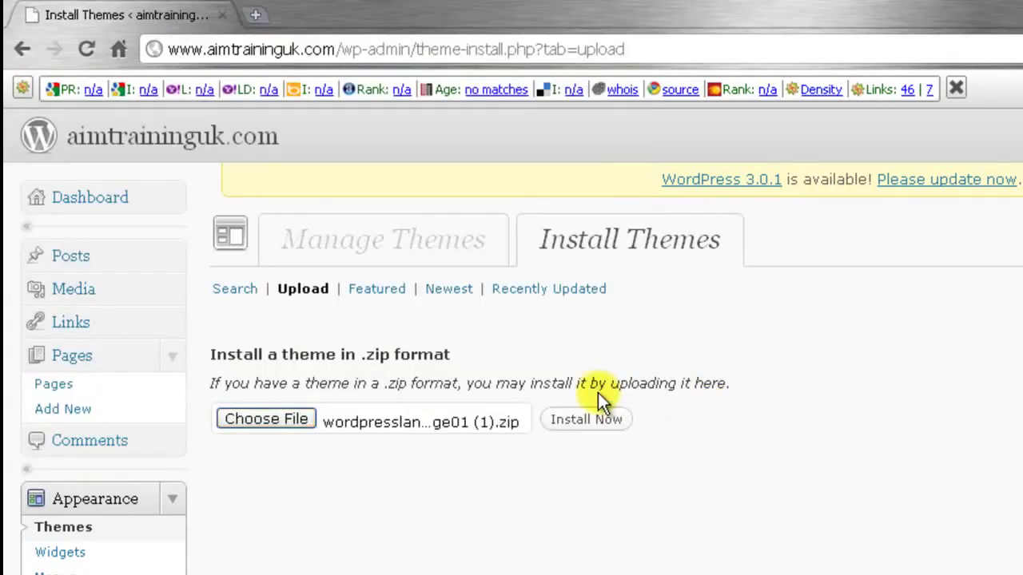
{"action": "left_click", "coordinate": [584, 421]}
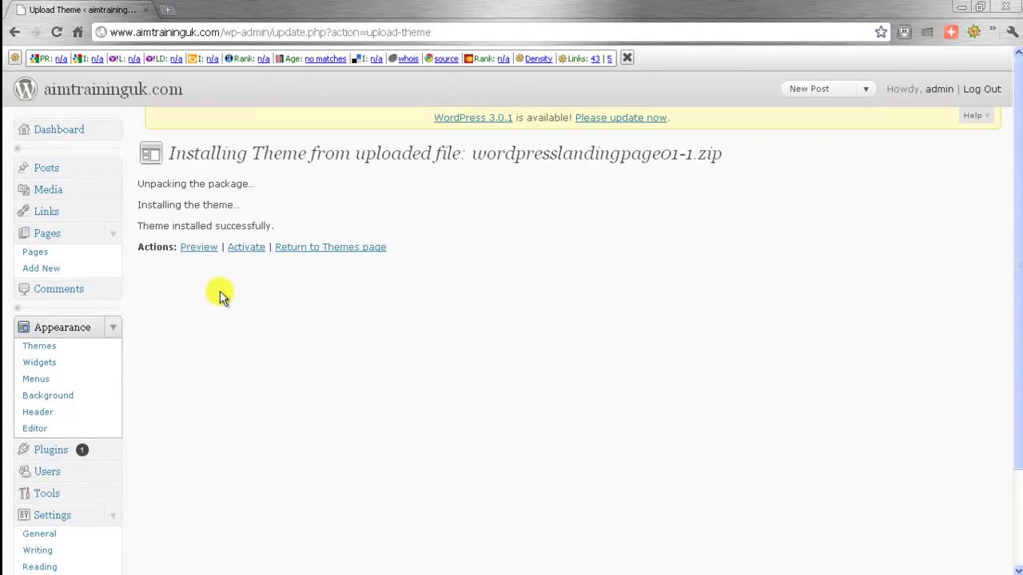
Activate the installed wordpresslandingpage01 theme and visit the site.
{"action": "left_click", "coordinate": [247, 251]}
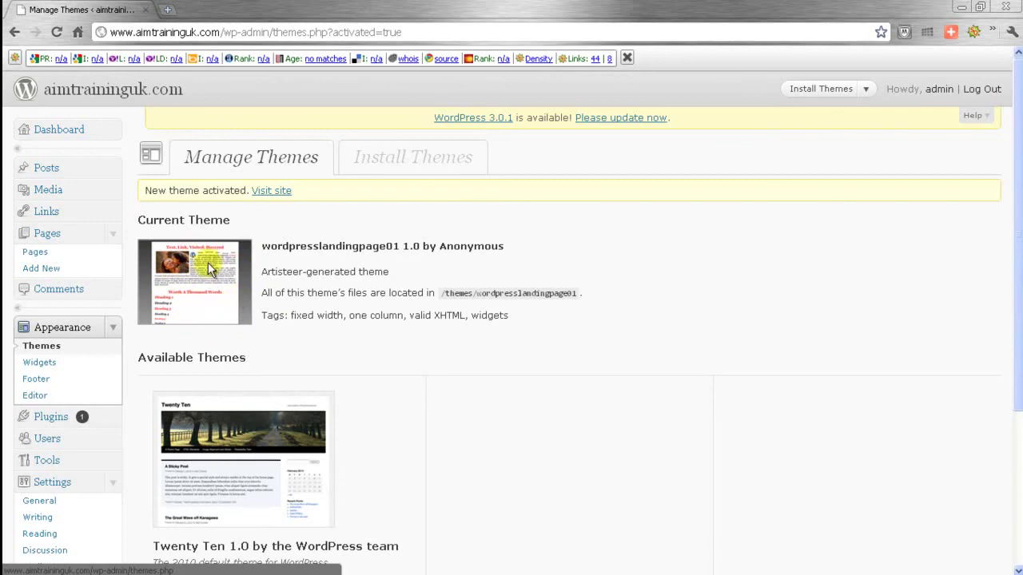
{"action": "scroll", "coordinate": [360, 344], "scroll_direction": "down", "scroll_amount": 3}
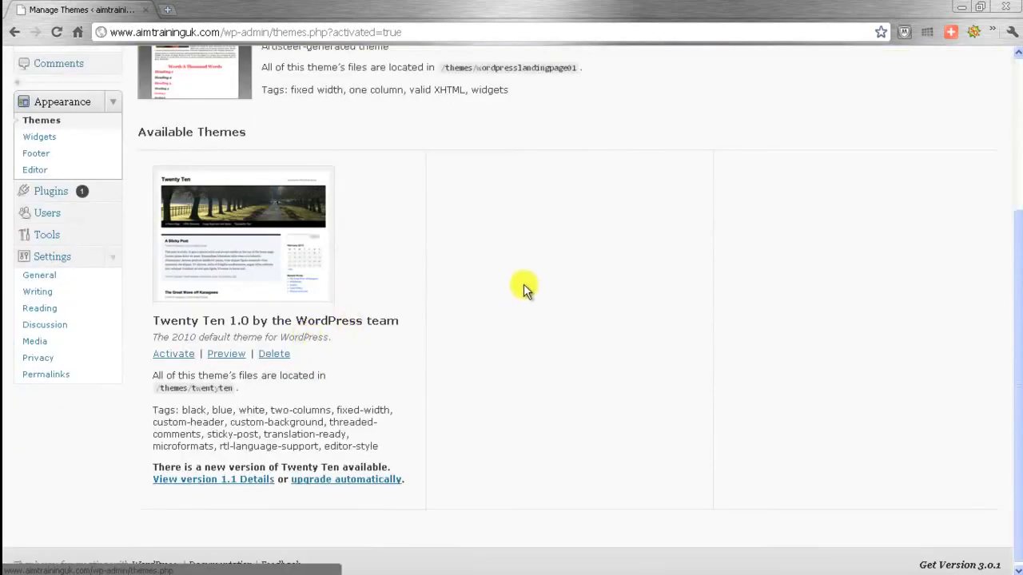
{"action": "scroll", "coordinate": [527, 287], "scroll_direction": "up", "scroll_amount": 3}
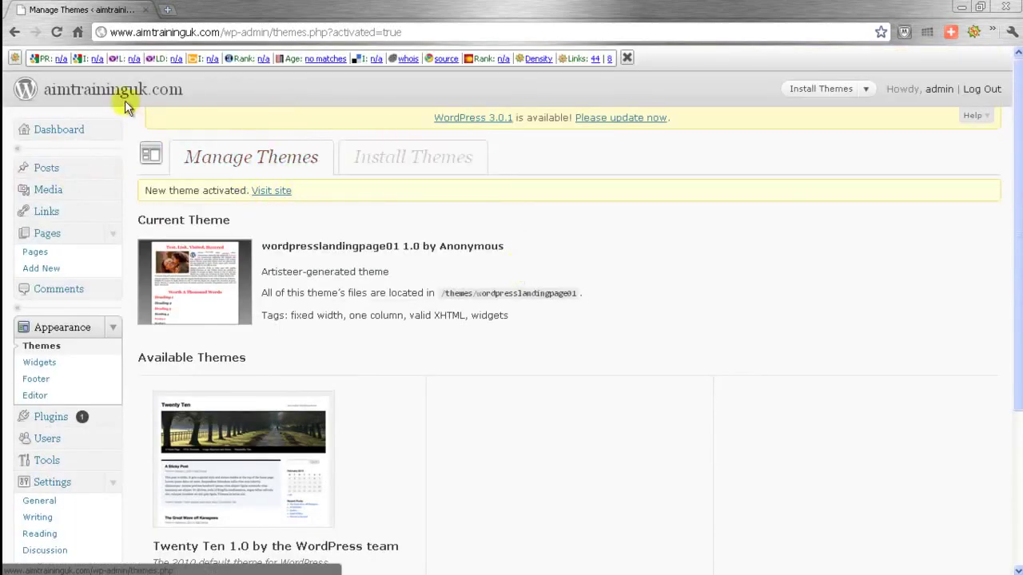
{"action": "left_click", "coordinate": [270, 193]}
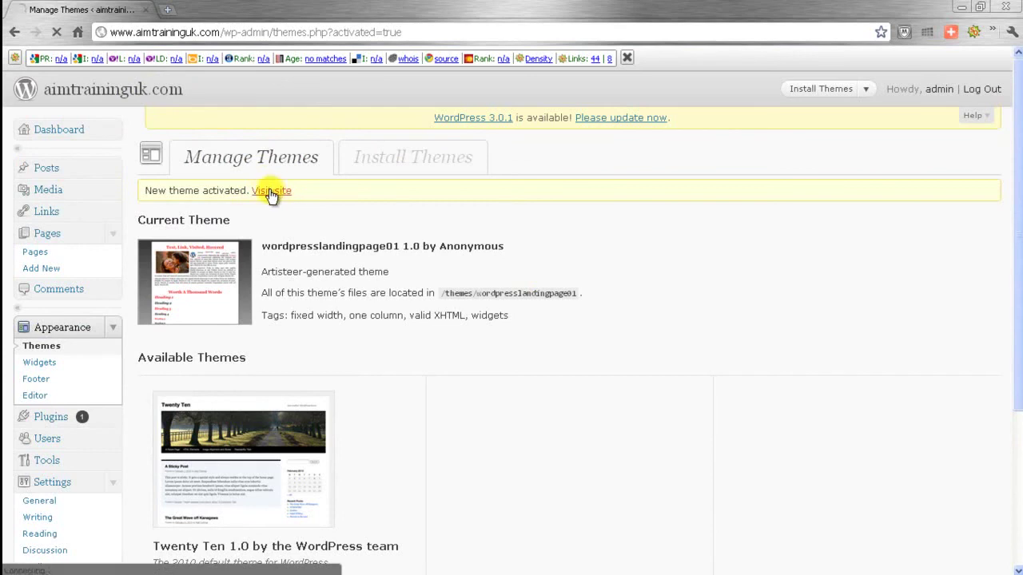